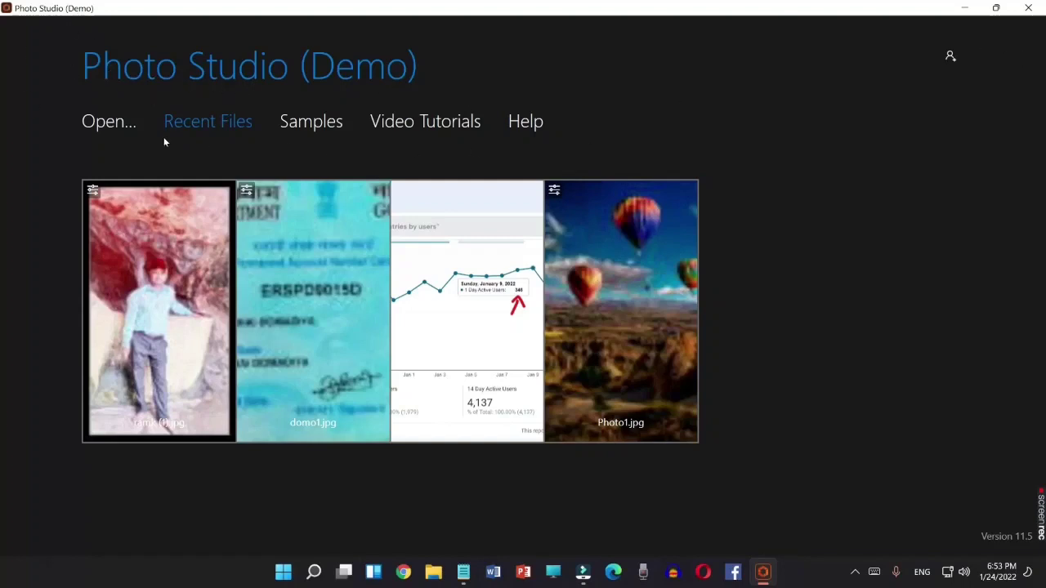
Step: Open the photo ramk from the Downloads folder for editing
mouse_move(325, 311)
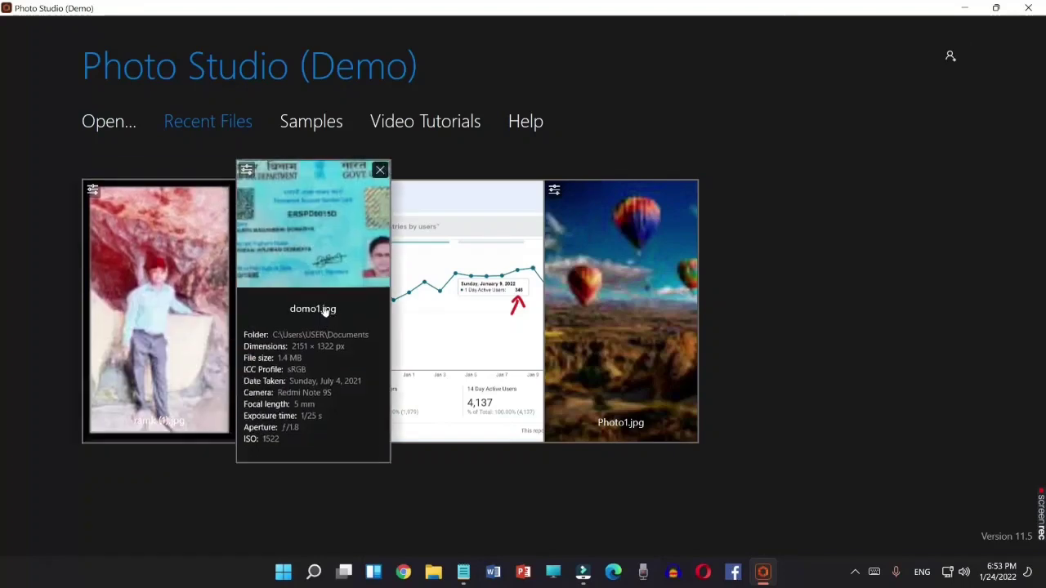
mouse_move(204, 258)
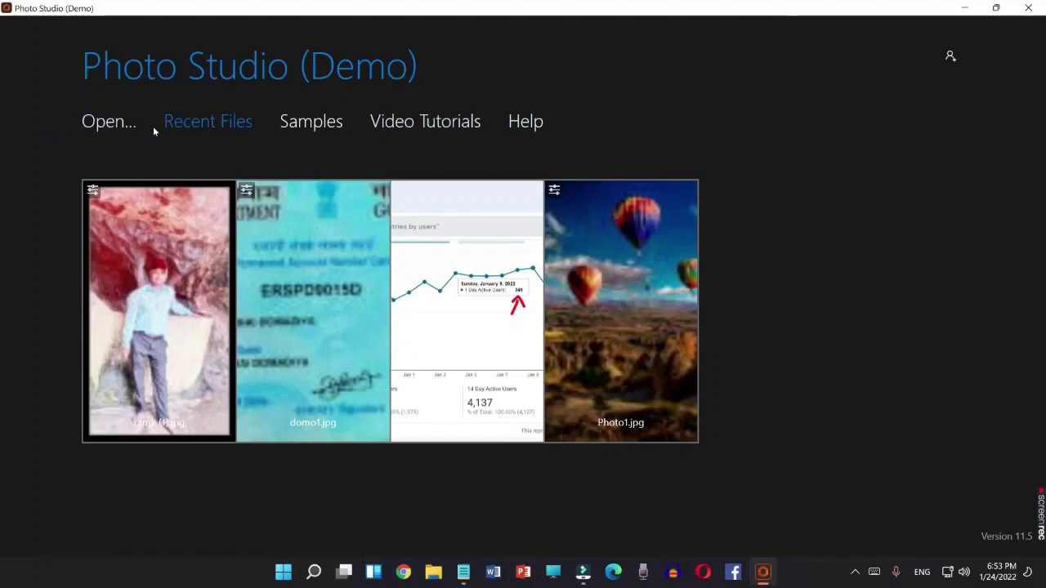
click(109, 124)
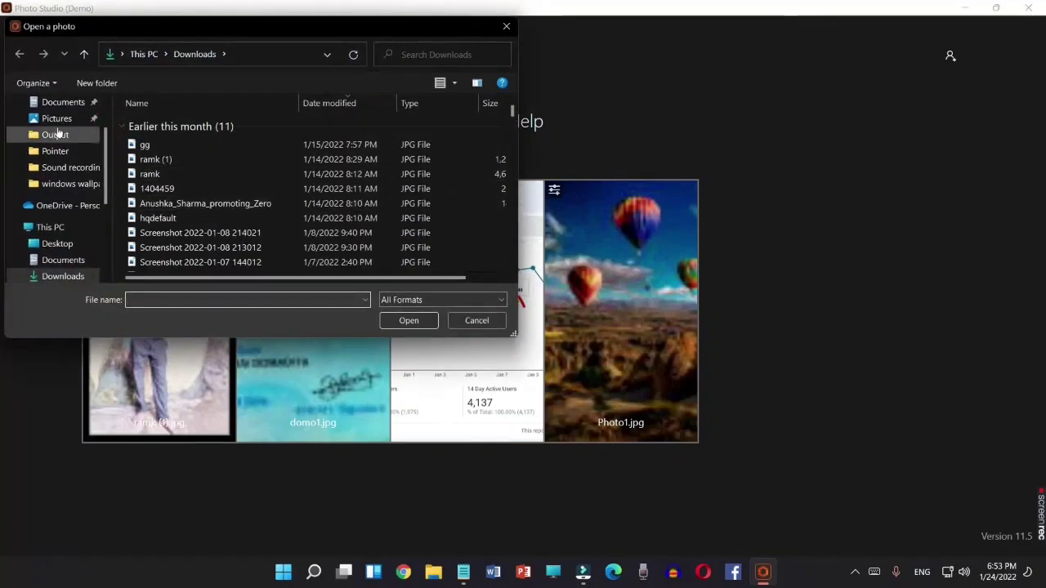
drag(213, 29, 295, 28)
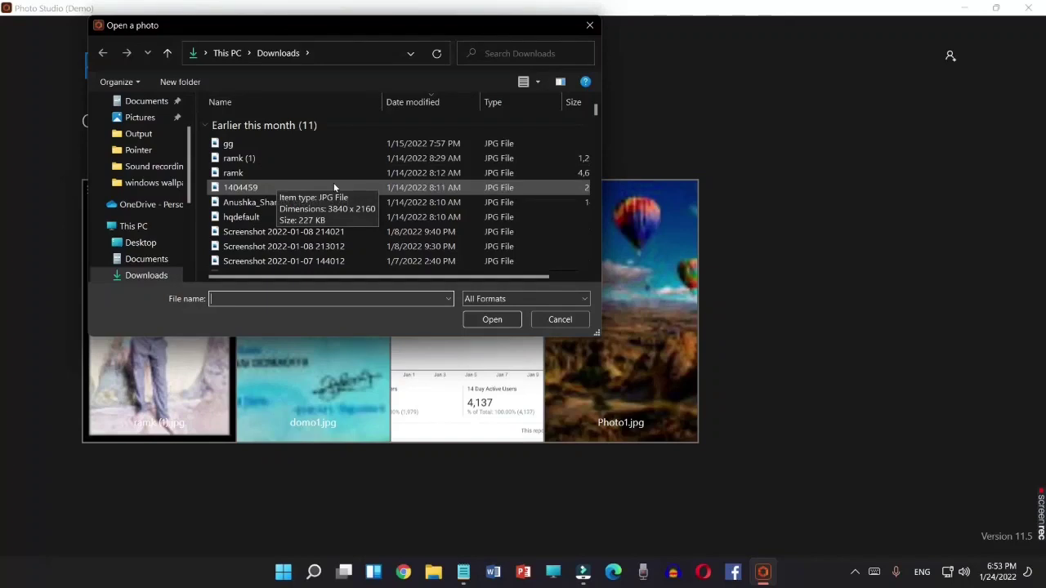
click(278, 173)
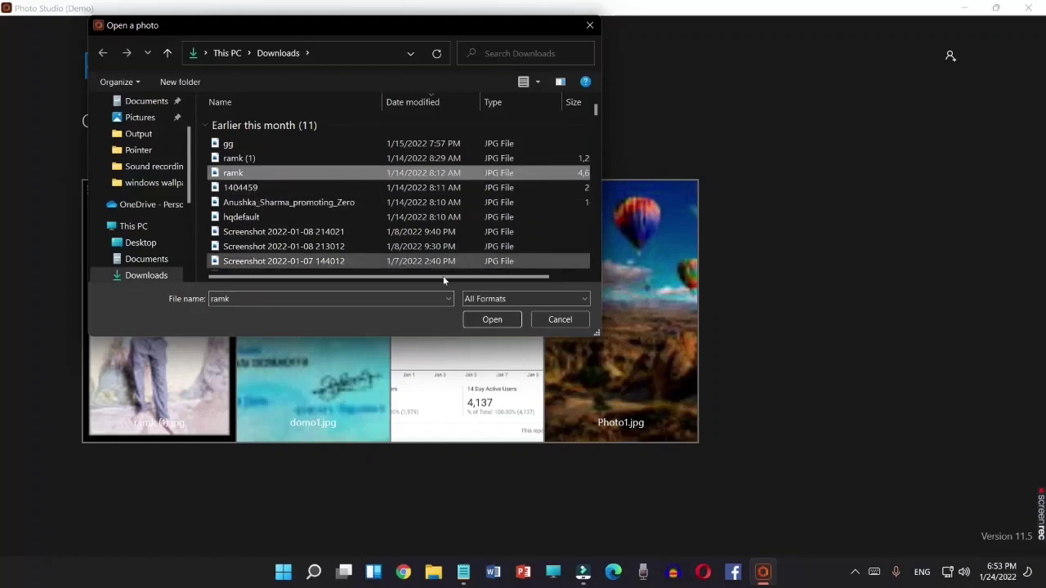
click(506, 322)
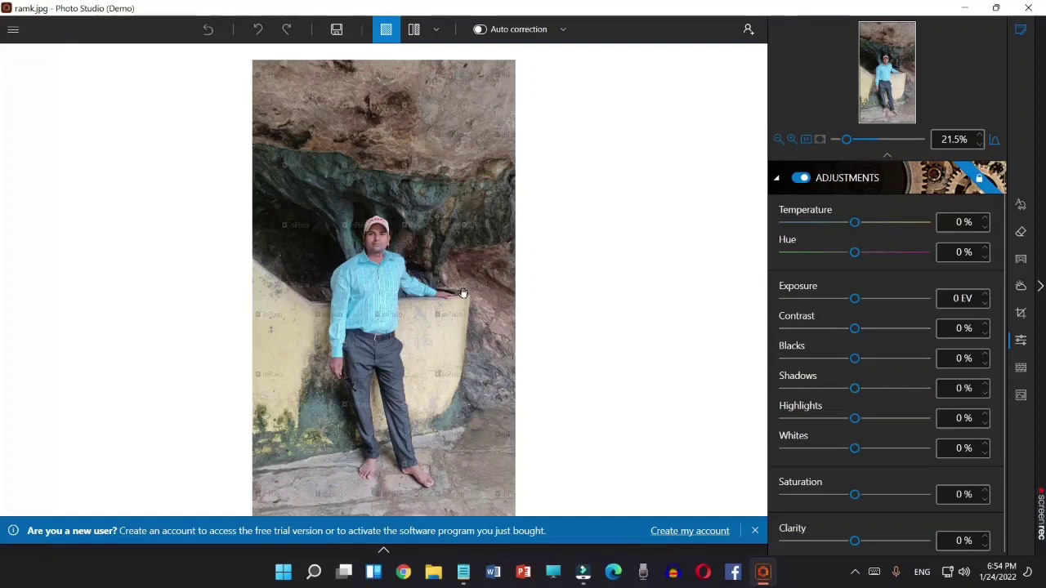
Step: Set the photo's contrast to +69 % and its exposure to +0.74 EV
scroll(362, 260, up, 2)
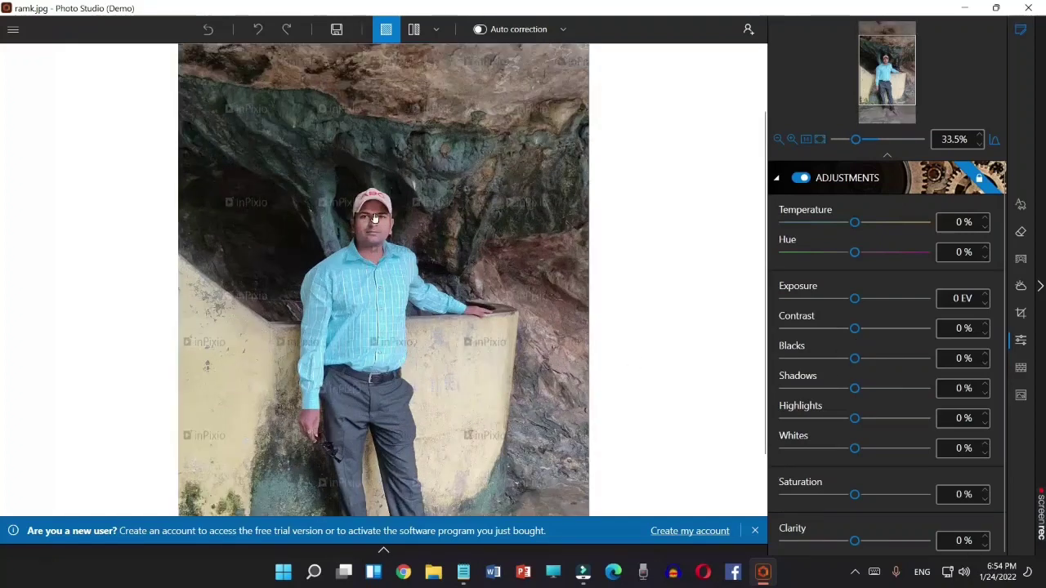
scroll(379, 229, down, 3)
scroll(379, 229, up, 3)
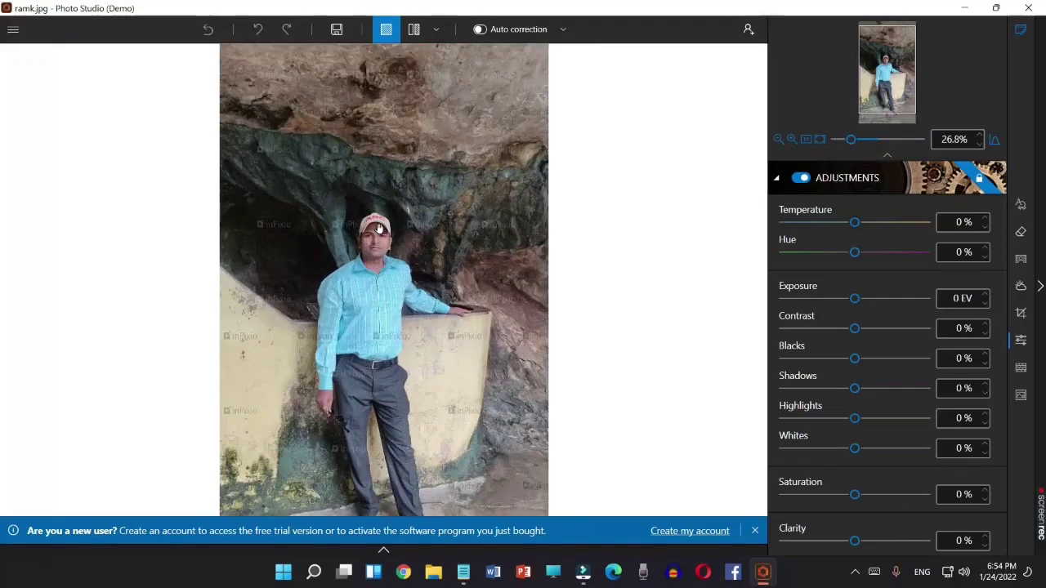
scroll(379, 229, down, 3)
scroll(379, 229, down, 1)
scroll(379, 229, up, 4)
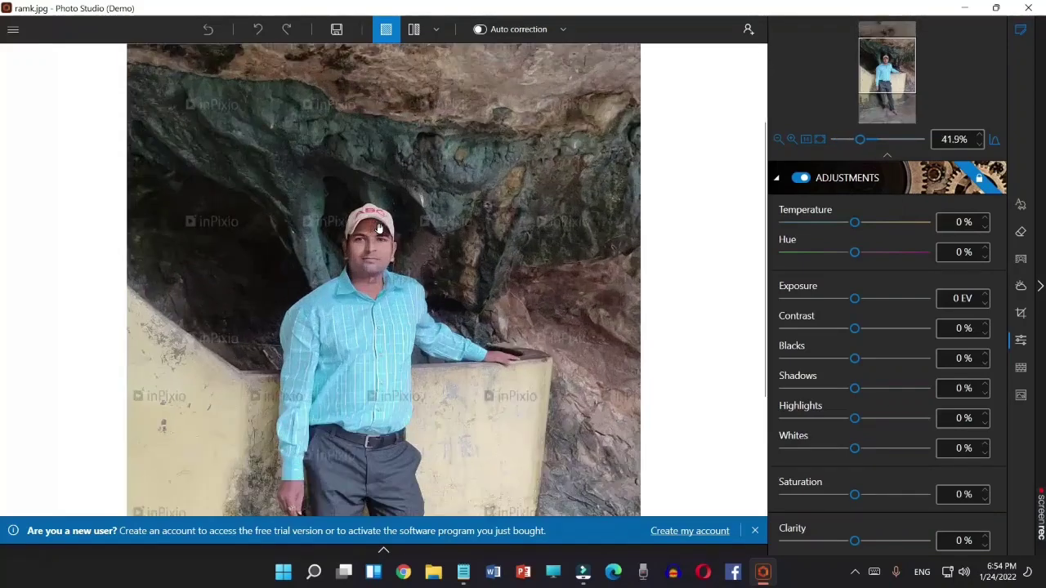
scroll(380, 228, down, 1)
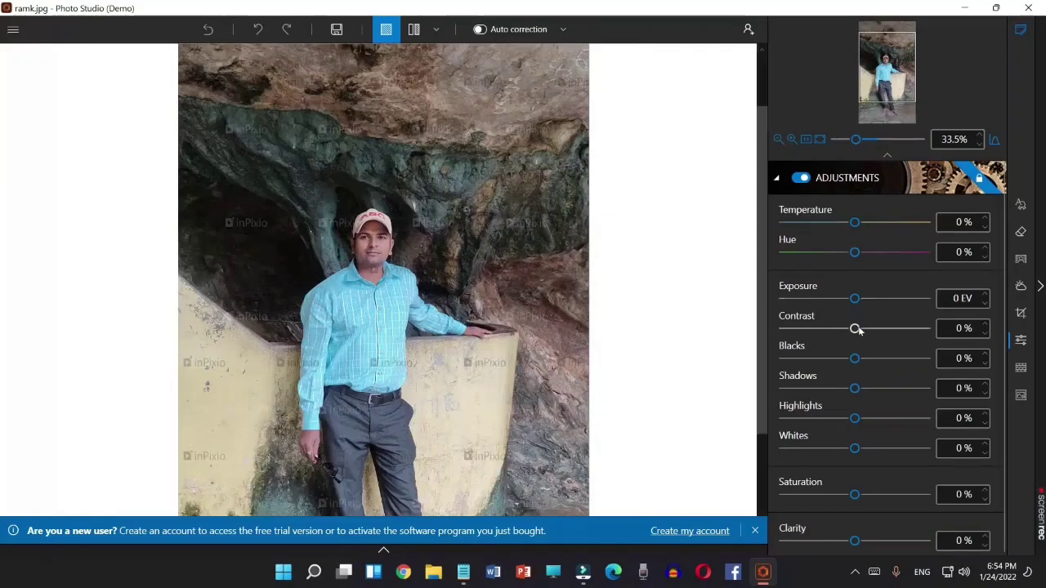
drag(855, 327, 904, 328)
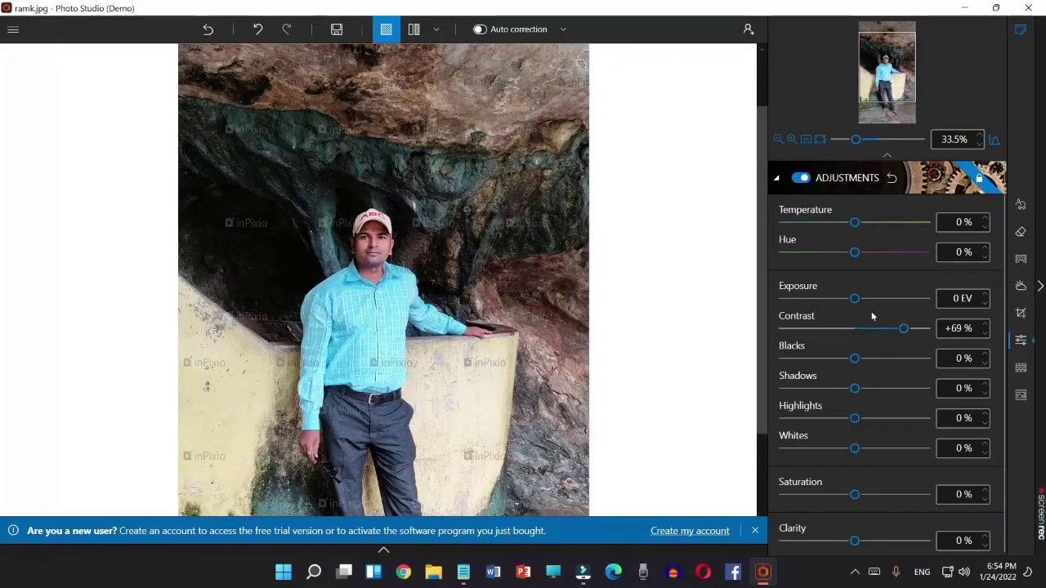
drag(855, 299, 868, 299)
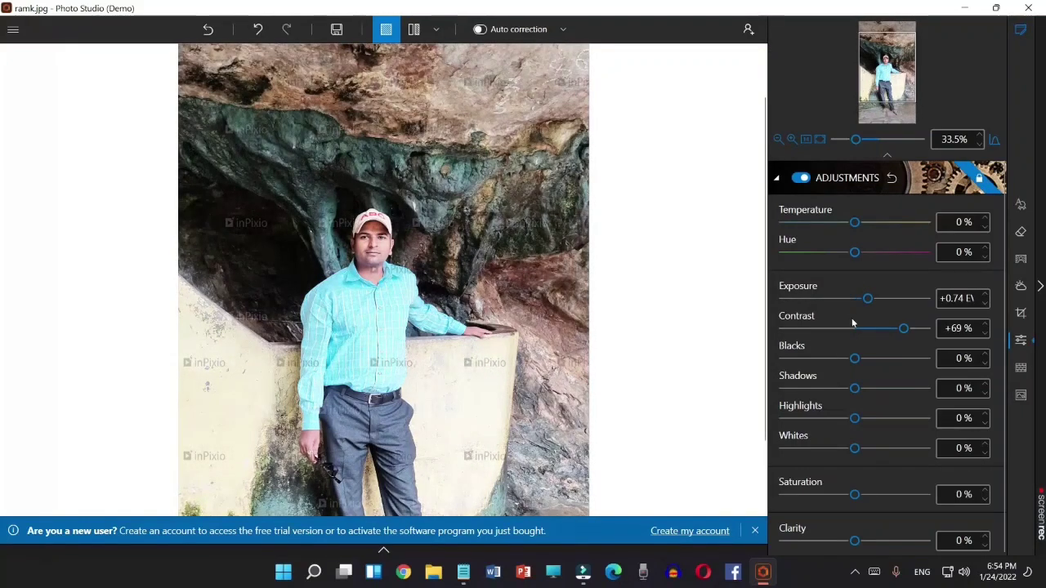
Step: Set the photo's shadows to +14 %, highlights to +15 % and whites to +20 %
drag(856, 389, 869, 455)
scroll(366, 238, up, 2)
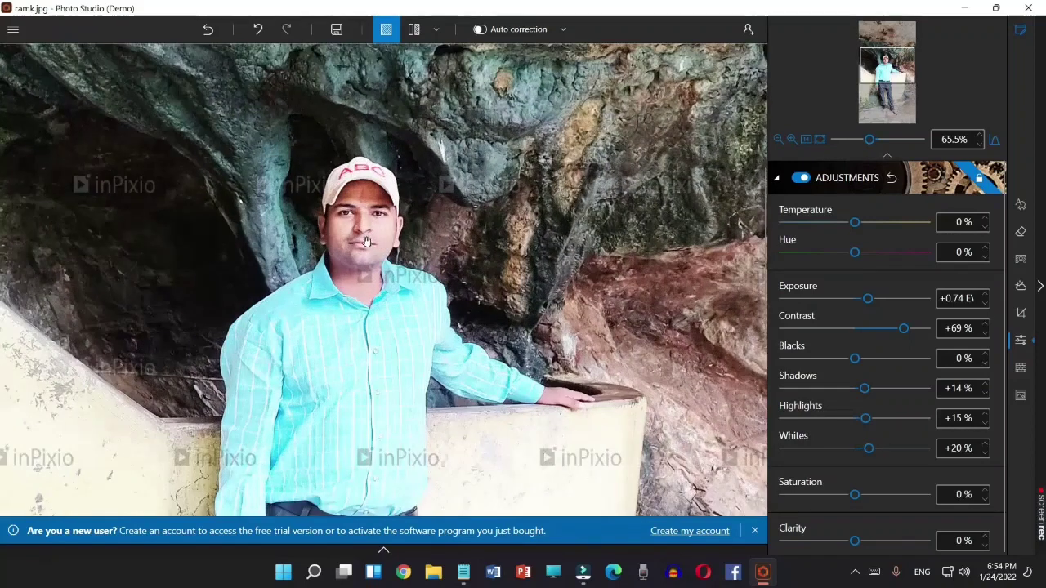
scroll(366, 241, down, 2)
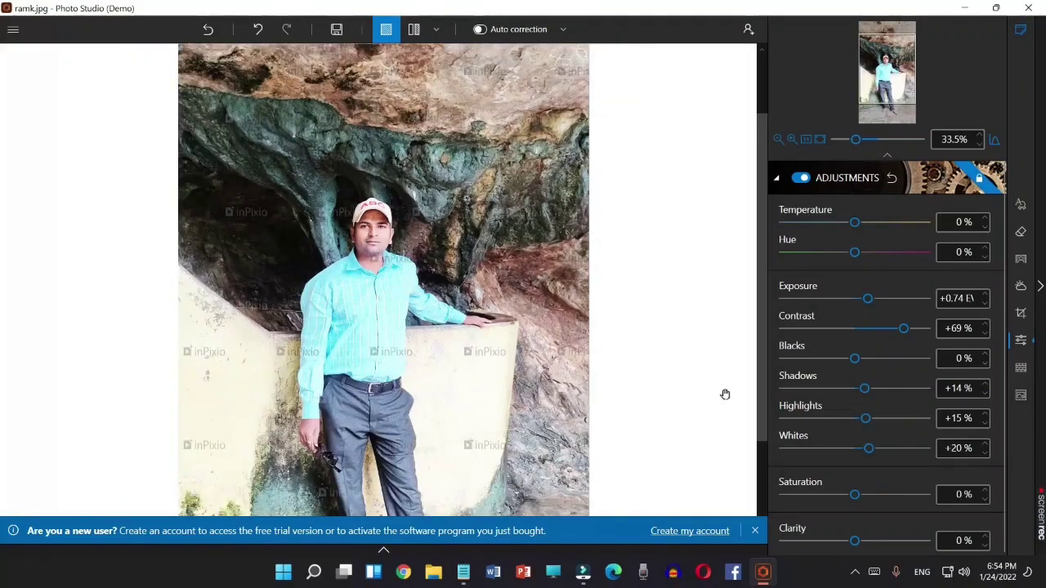
Step: Set the photo's saturation to +19 %, clarity to +27 % and blacks to +18 %
scroll(793, 401, down, 1)
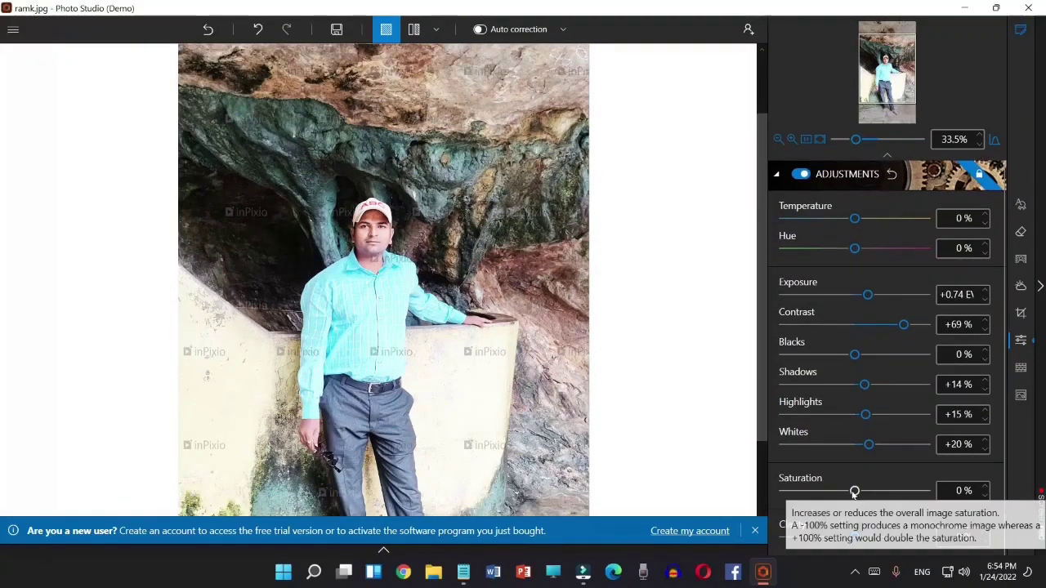
drag(855, 491, 868, 497)
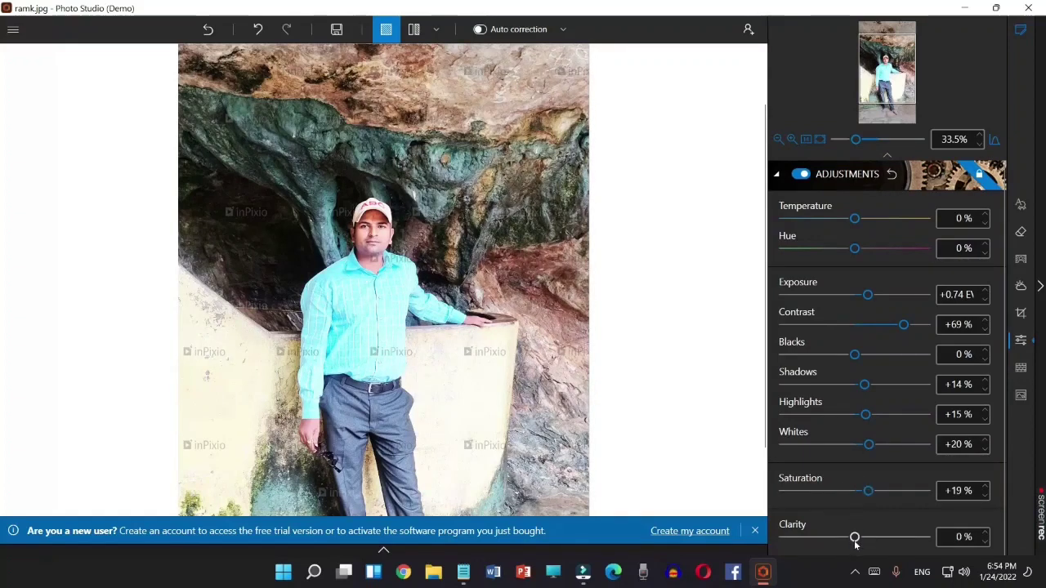
drag(855, 538, 874, 540)
scroll(815, 299, up, 1)
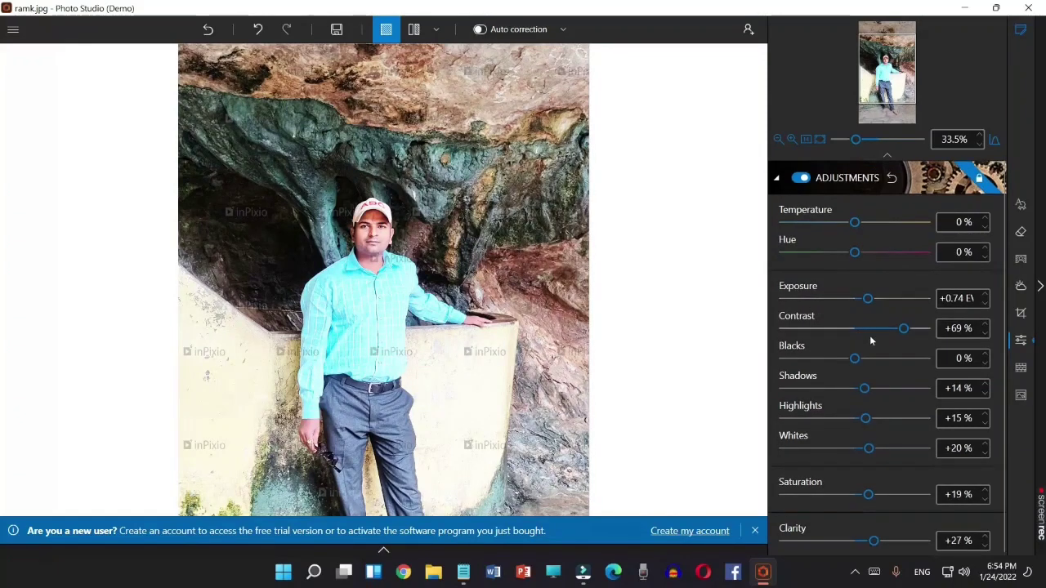
drag(855, 359, 867, 360)
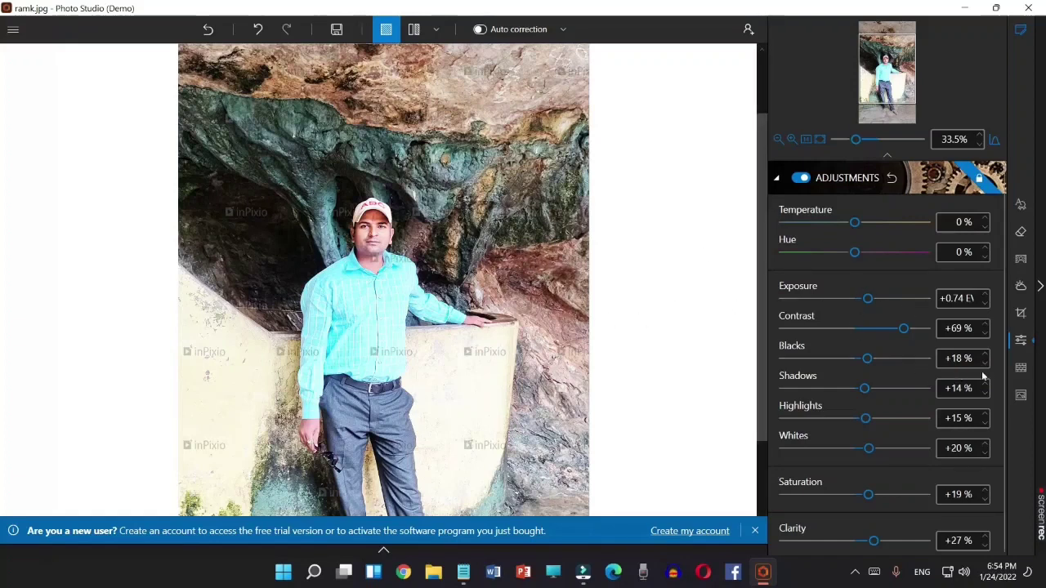
Step: Try several Light Leak textures and apply the one with a bluish-white glow from the photo's upper-left corner
click(1022, 369)
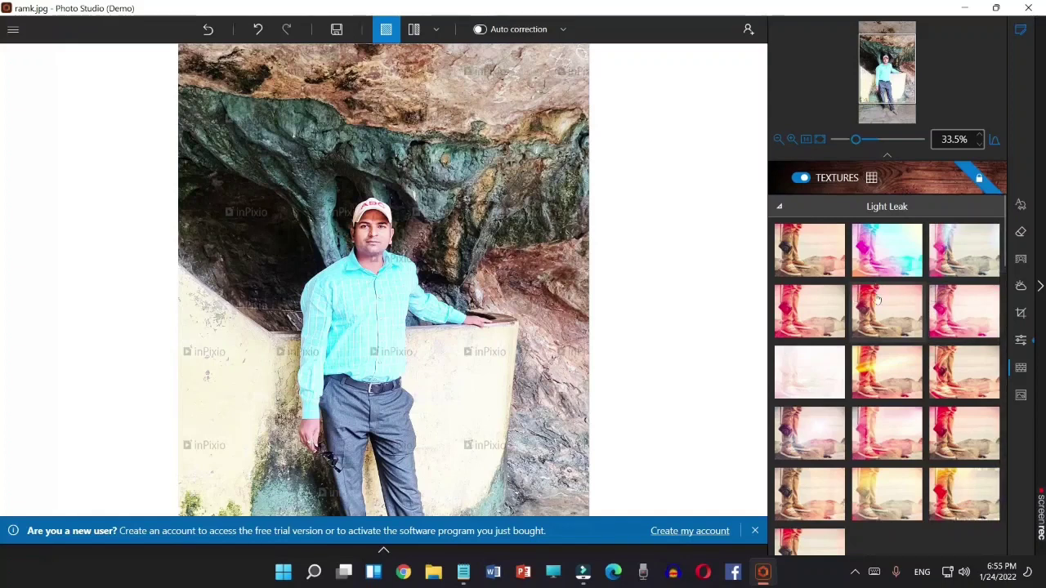
click(895, 370)
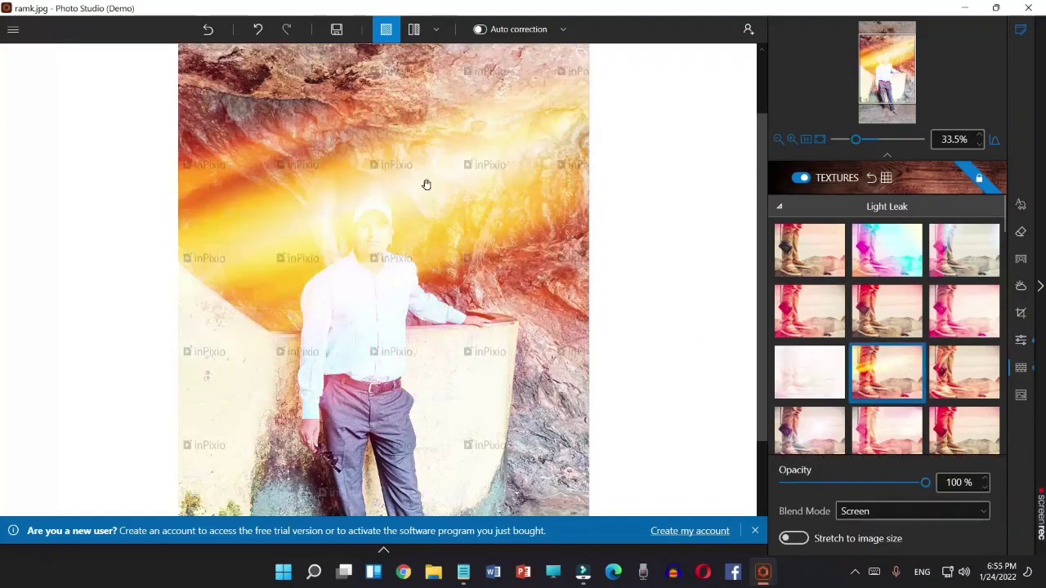
drag(428, 182, 442, 203)
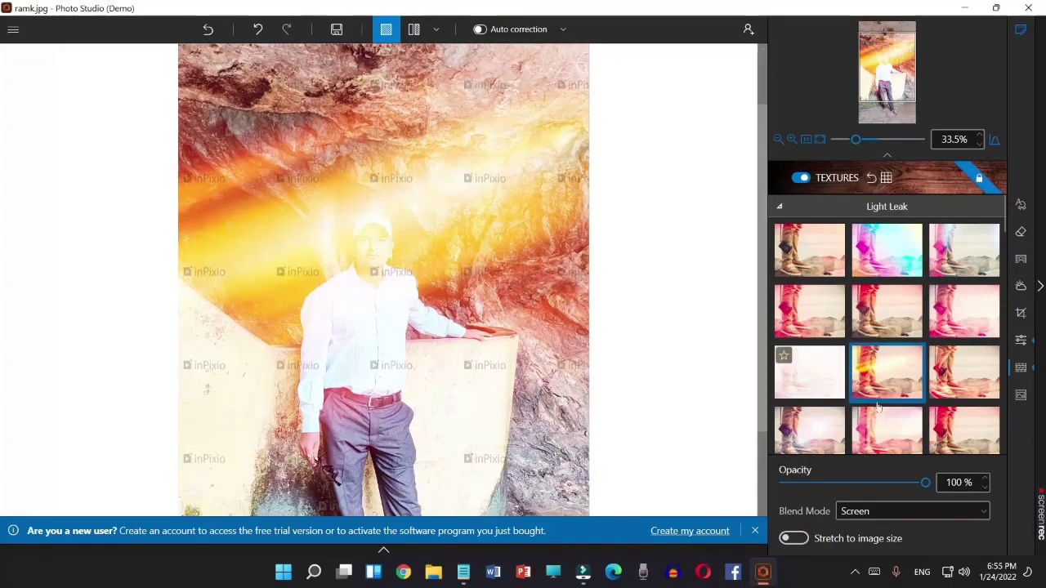
click(889, 429)
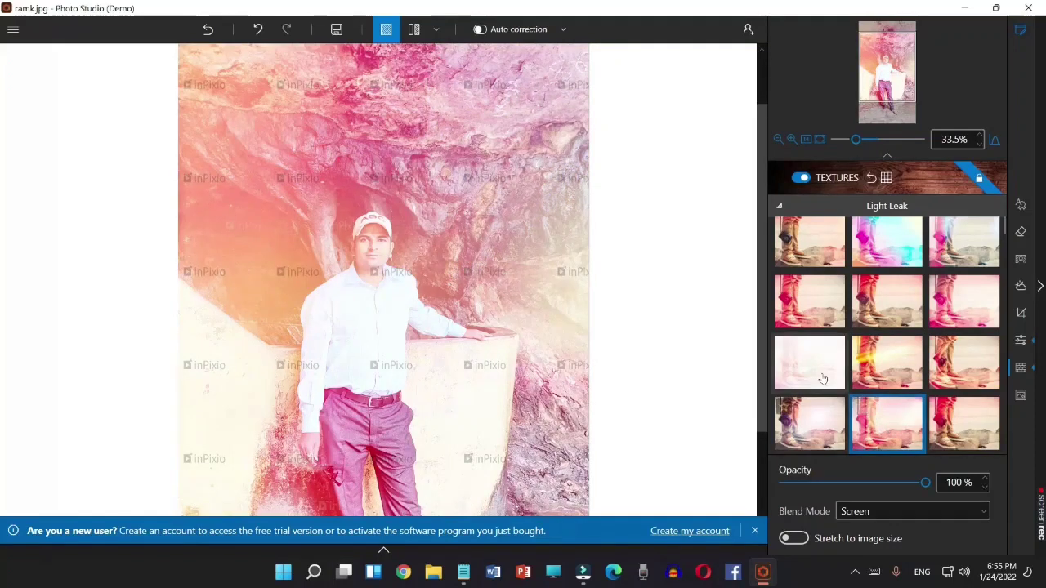
scroll(809, 393, down, 2)
click(811, 415)
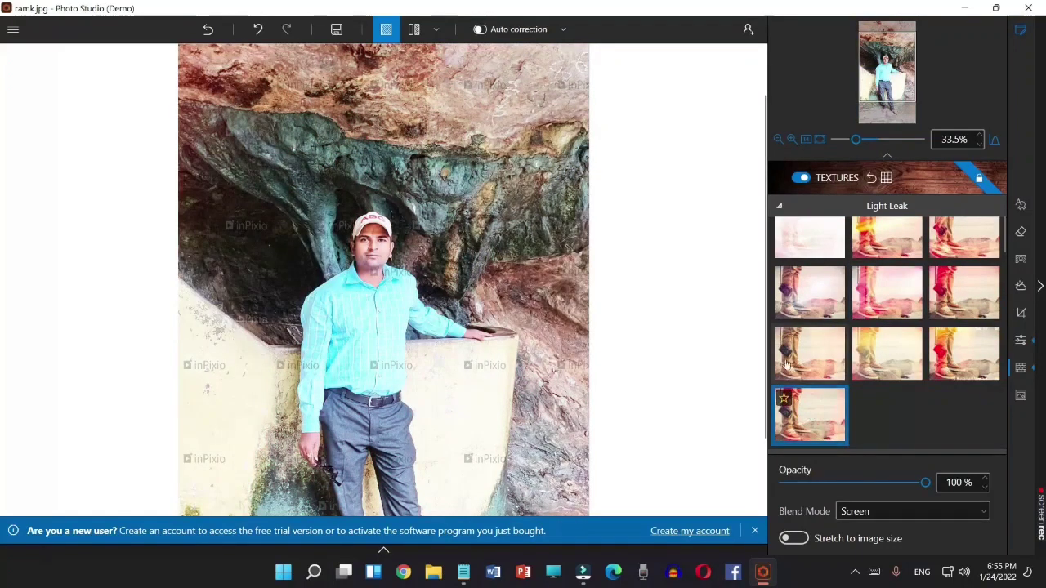
scroll(963, 271, up, 2)
click(962, 272)
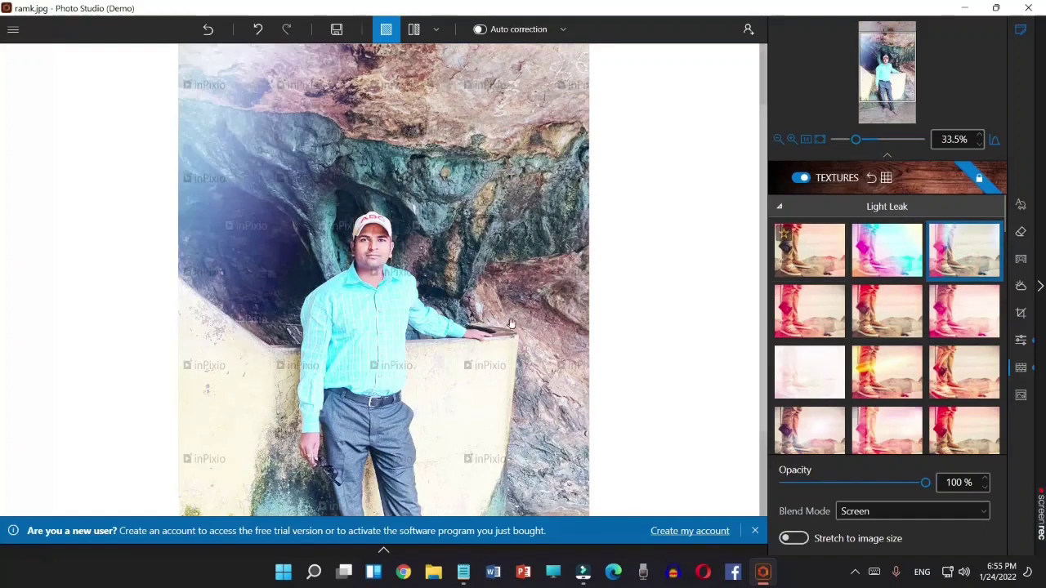
Step: Add the reddish wooden Classic frame to the favorites and apply the plain dark brown Classic frame to the photo
click(1021, 401)
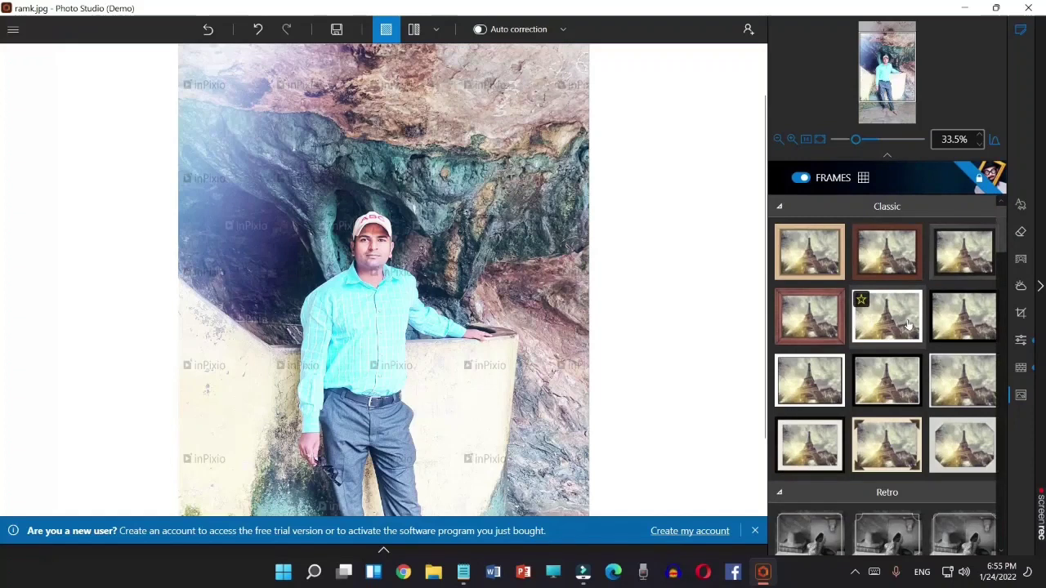
scroll(915, 343, down, 2)
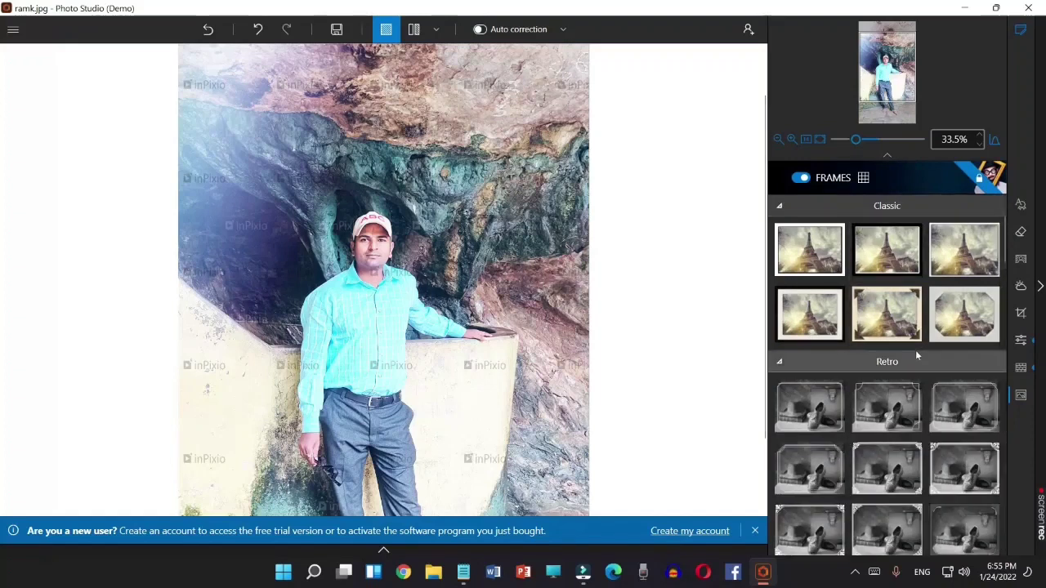
click(811, 282)
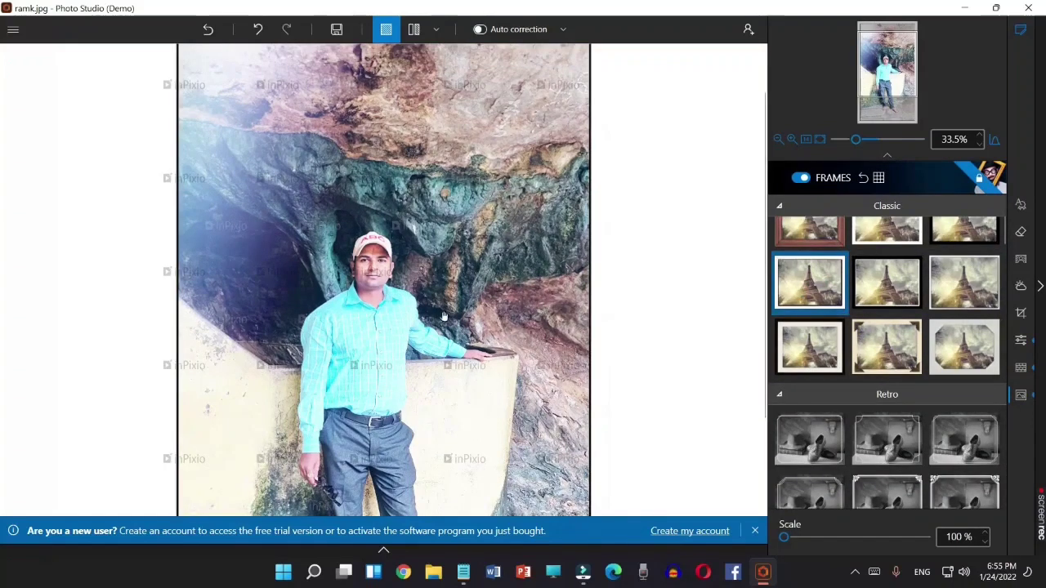
scroll(858, 264, up, 2)
click(785, 292)
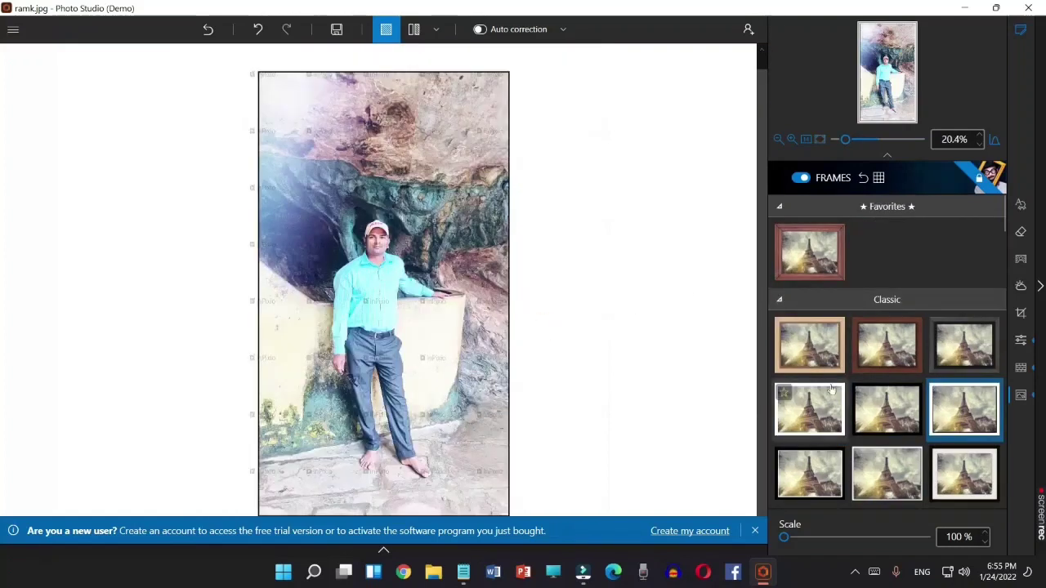
click(885, 344)
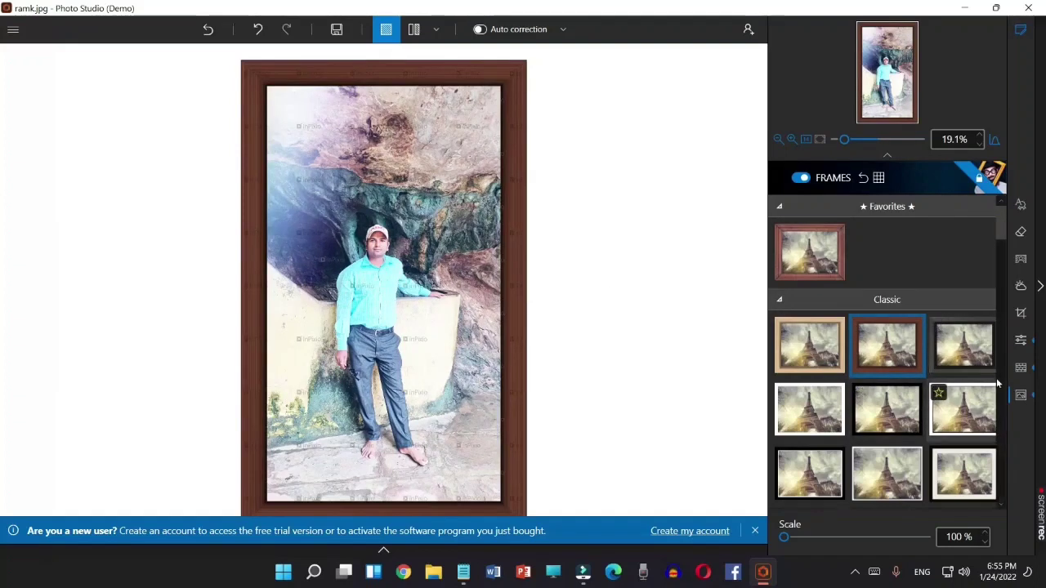
Step: Review the photo's texture and adjustment settings, and open the Crop tool
click(1021, 369)
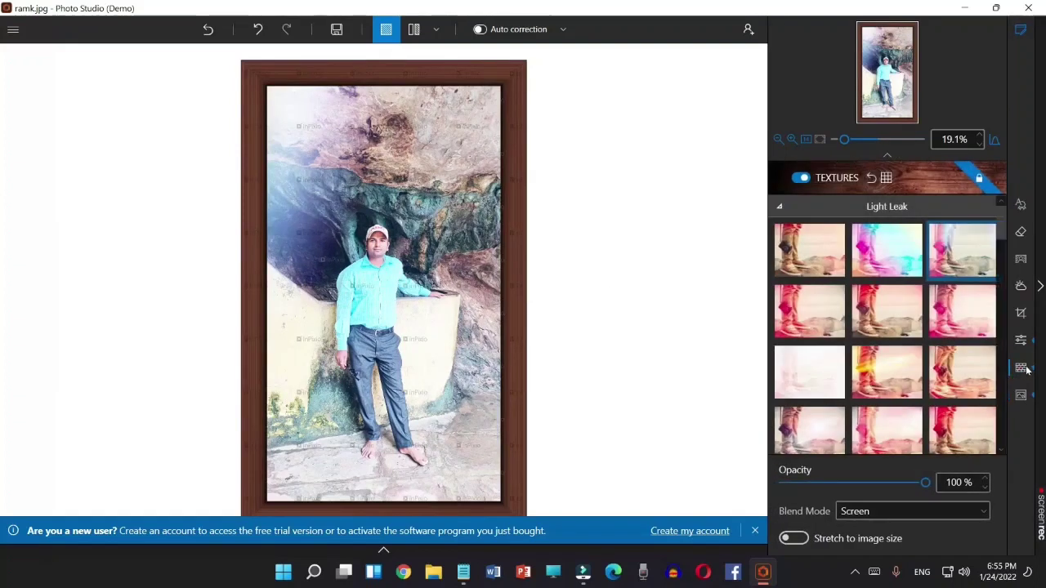
click(1021, 340)
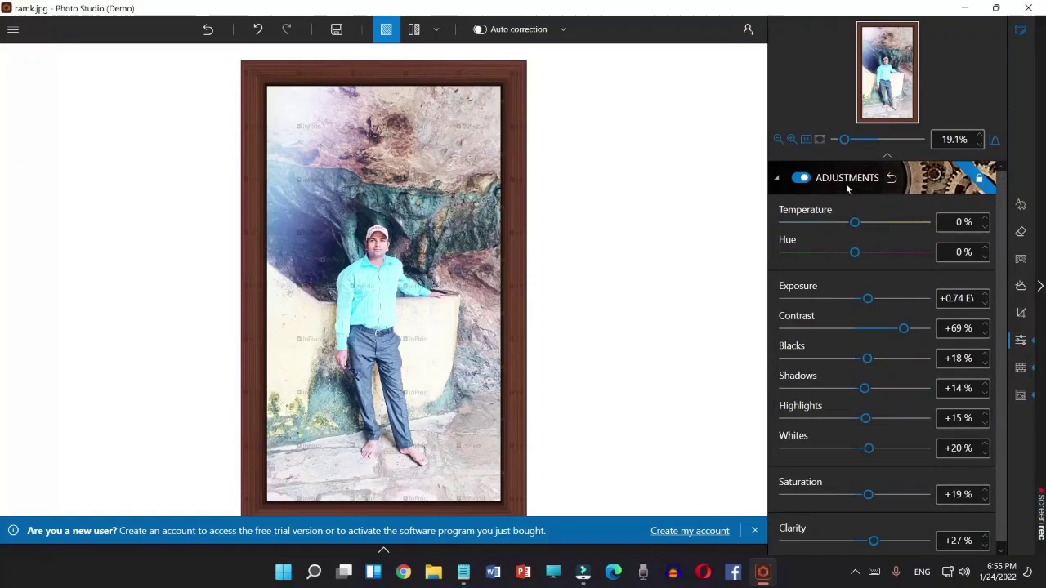
click(1021, 315)
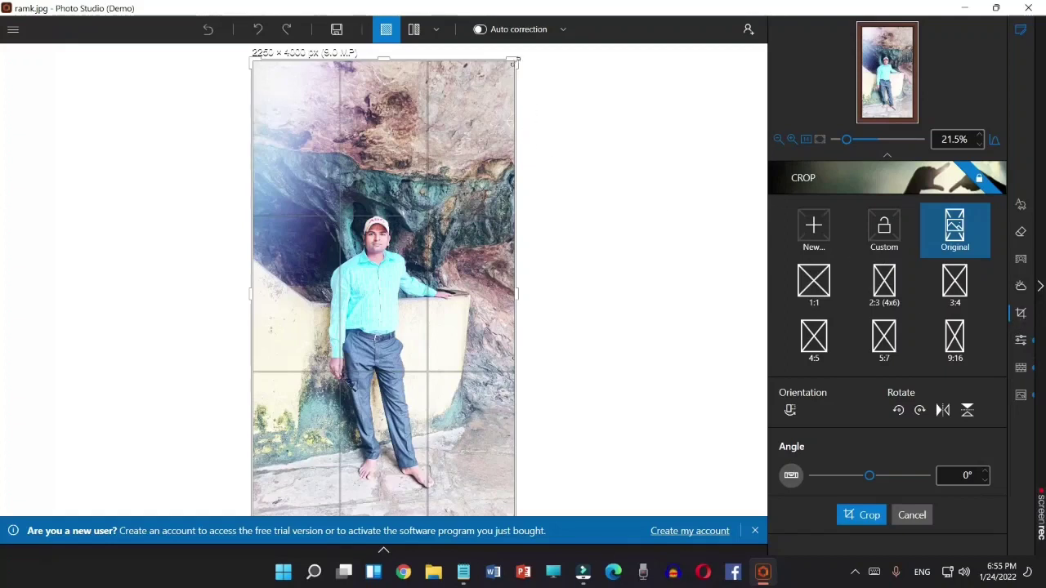
Step: Try a crop area in the original proportions, about 1286 × 2286 px, around the man
drag(516, 51, 535, 187)
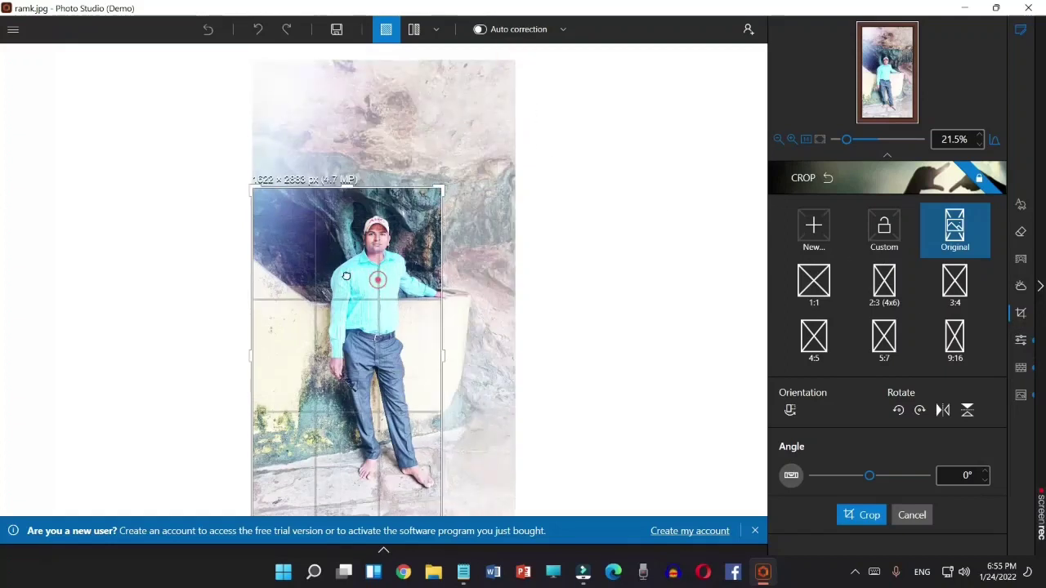
drag(346, 276, 376, 266)
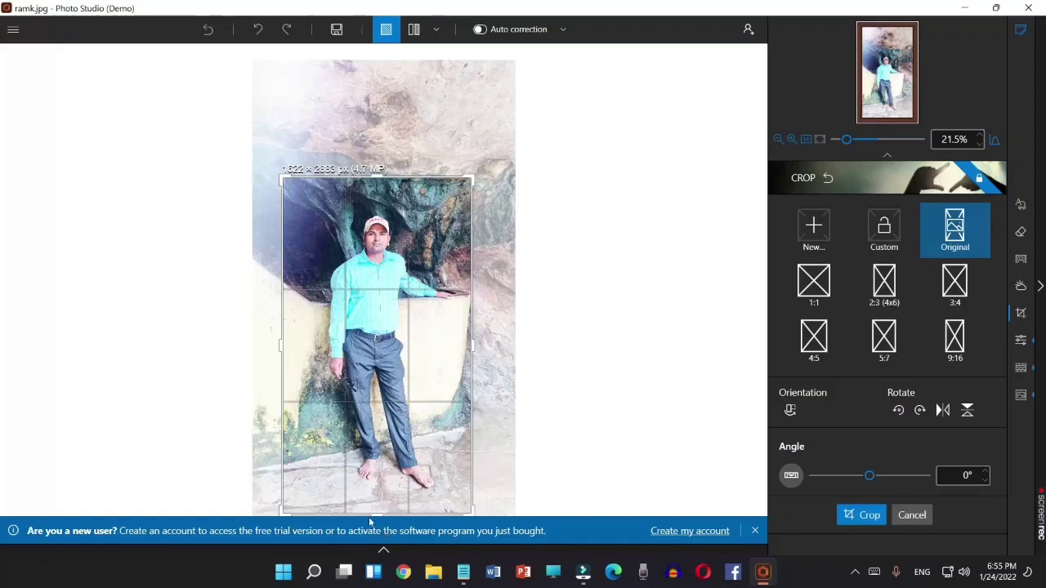
drag(370, 517, 377, 331)
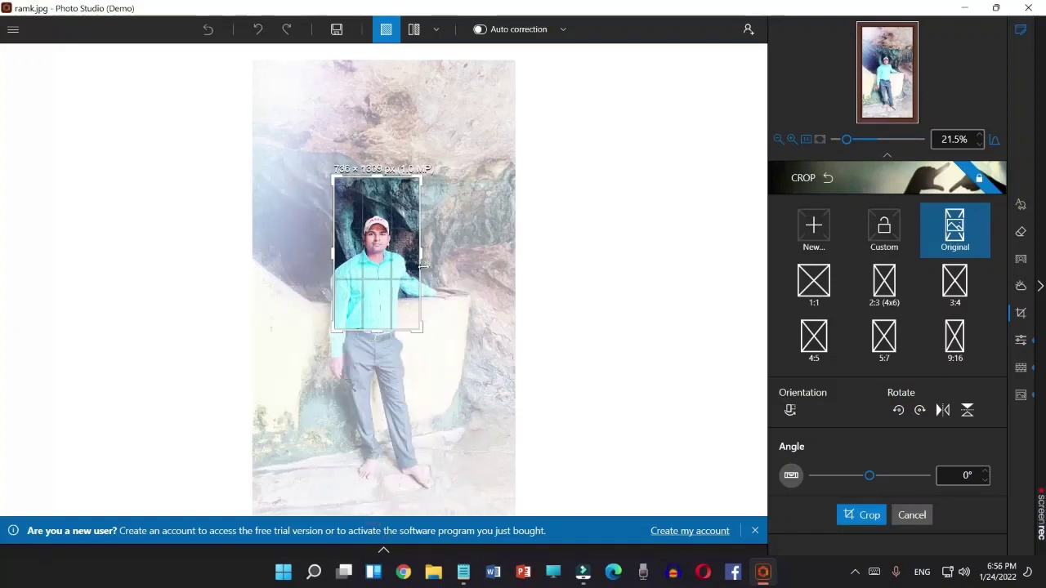
drag(422, 265, 462, 253)
drag(331, 253, 309, 253)
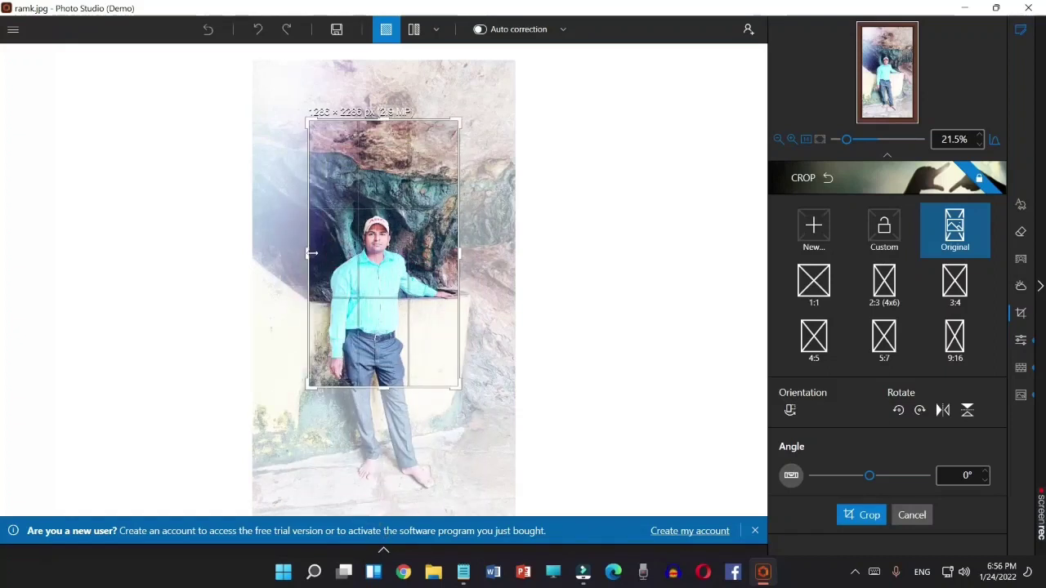
Step: Crop the photo to a 1:1 square of about 1784 × 1784 px around the man, cutting off his lower legs
click(813, 282)
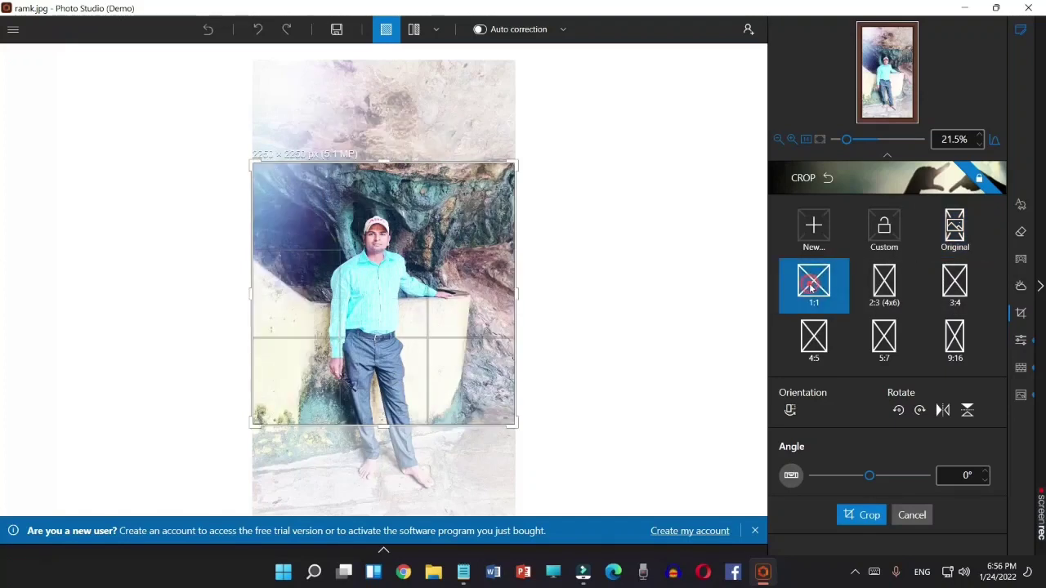
drag(519, 429, 462, 374)
drag(402, 299, 416, 314)
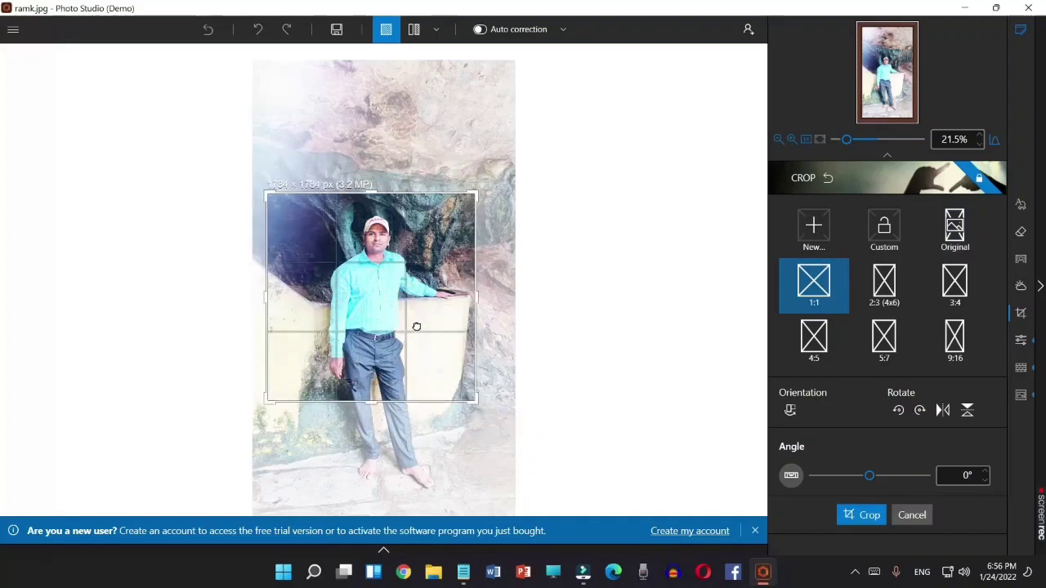
click(863, 515)
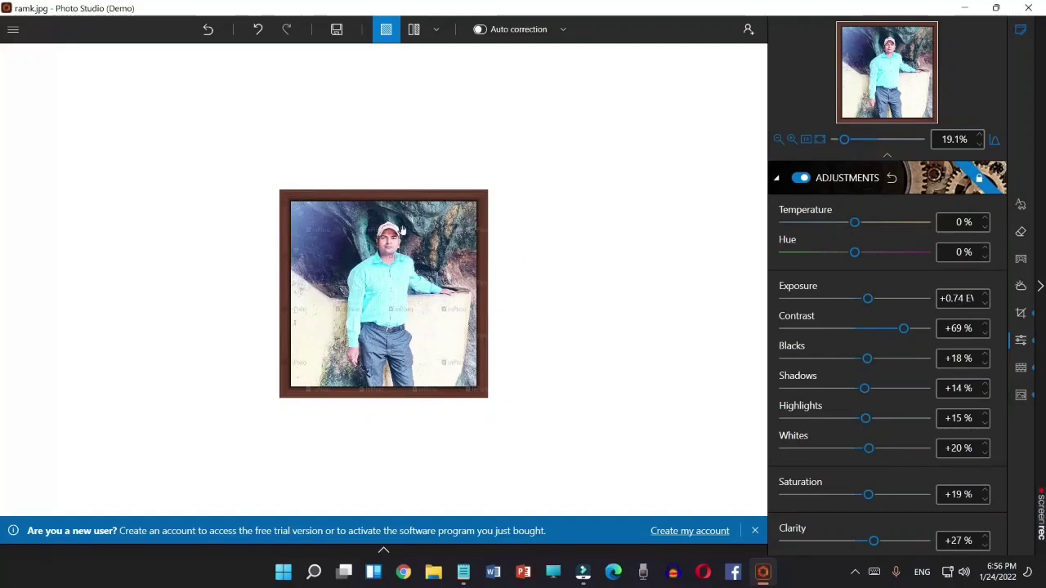
Step: Inspect the cropped and framed photo up close
scroll(390, 272, up, 3)
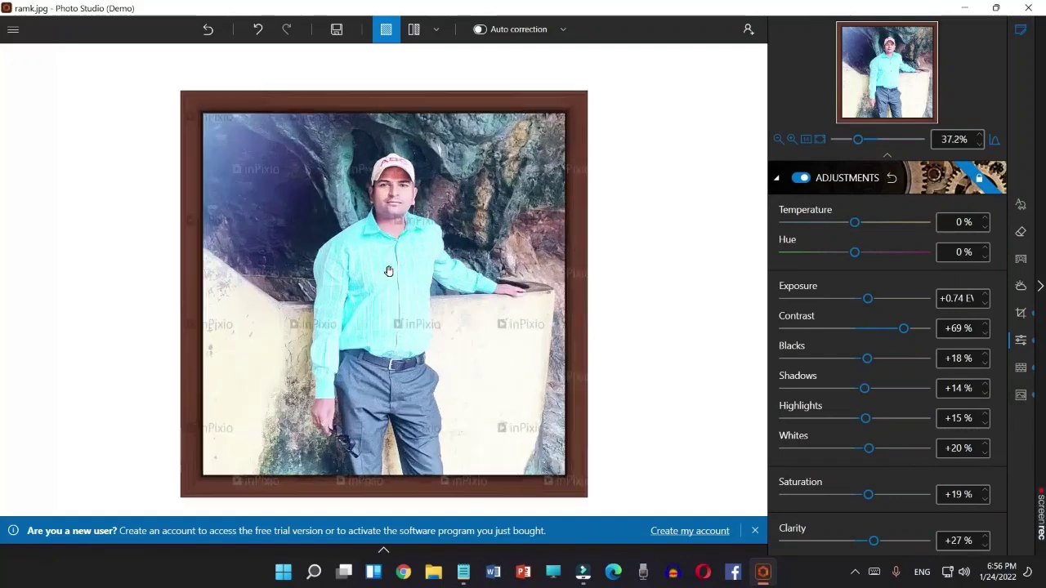
scroll(389, 272, up, 3)
scroll(388, 271, down, 5)
scroll(384, 271, up, 4)
scroll(381, 273, down, 1)
scroll(382, 272, down, 3)
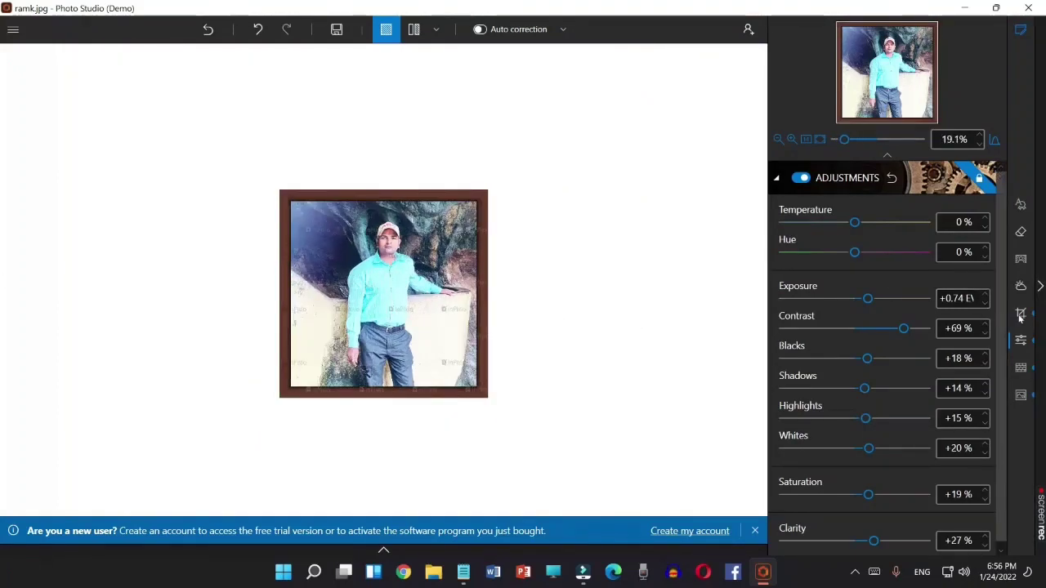
Step: Try manual background replacement and the automatic AI cutout of the man, leaving both without applying them
click(1021, 262)
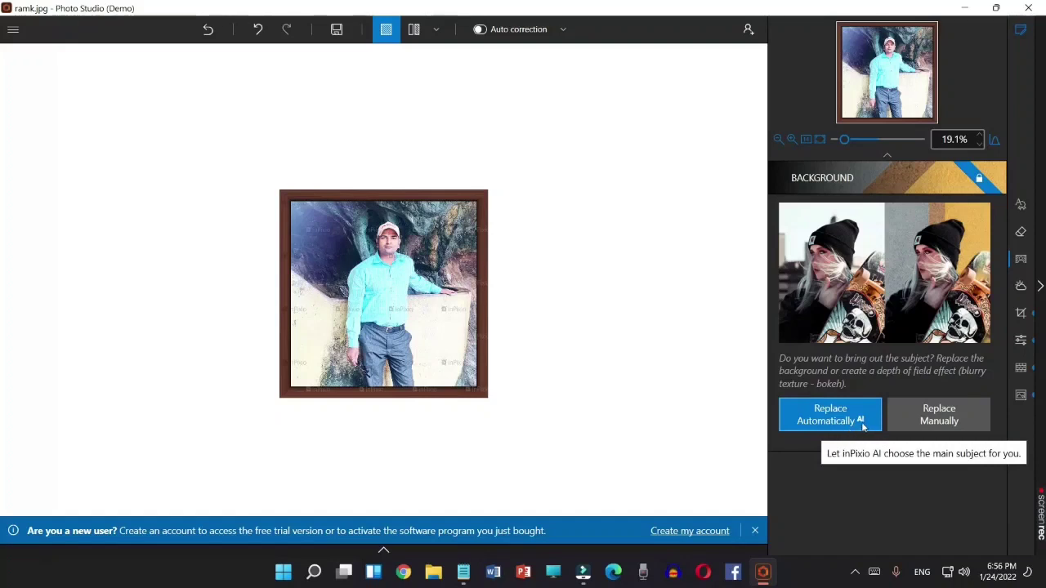
click(965, 421)
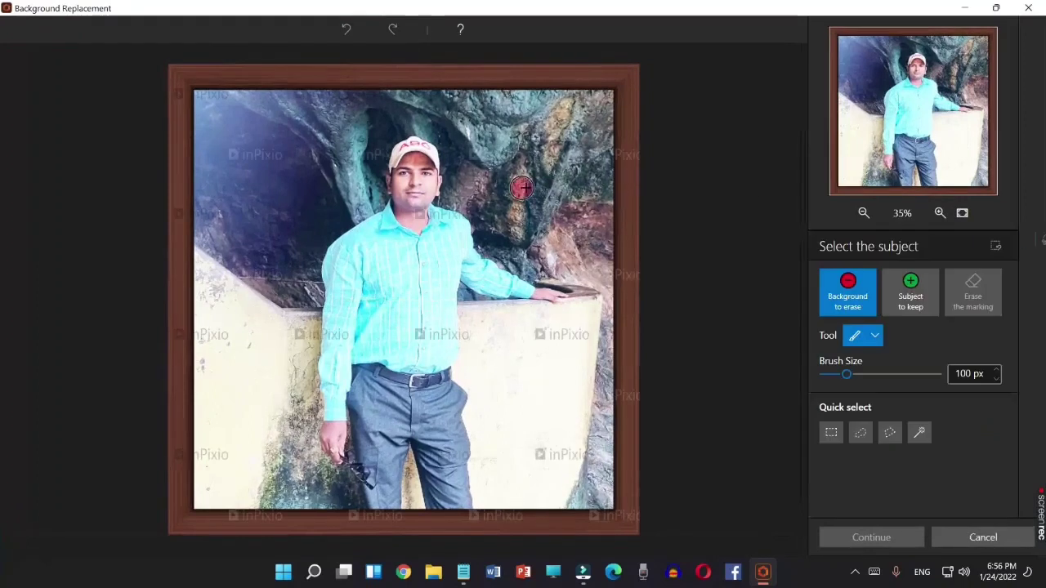
click(953, 541)
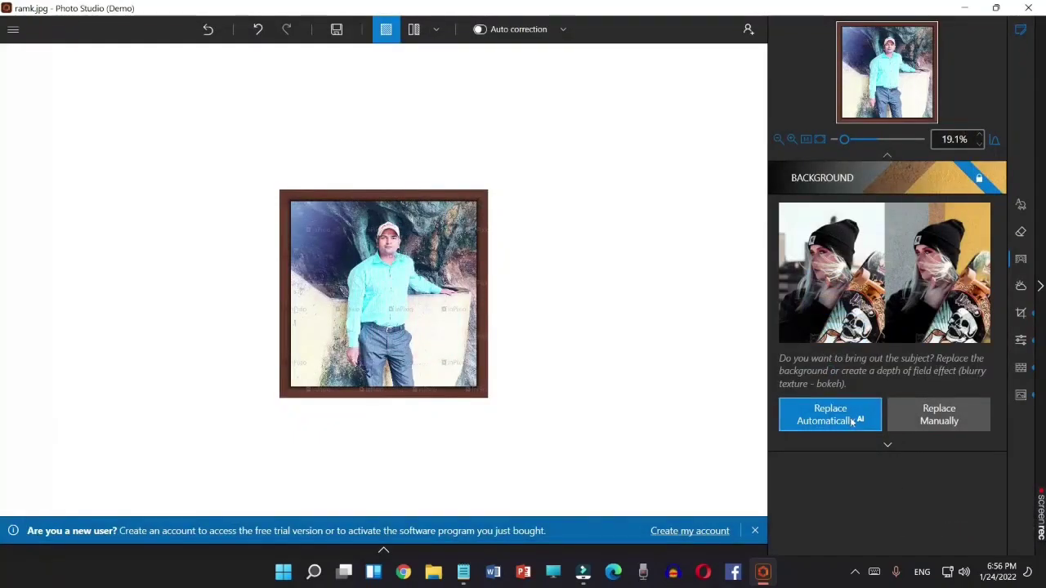
click(850, 420)
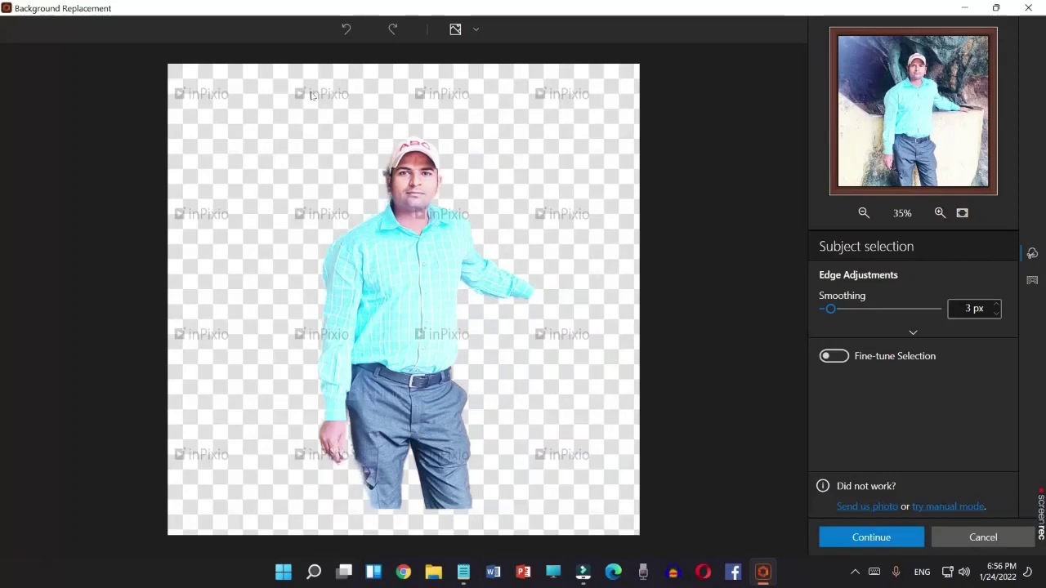
click(968, 541)
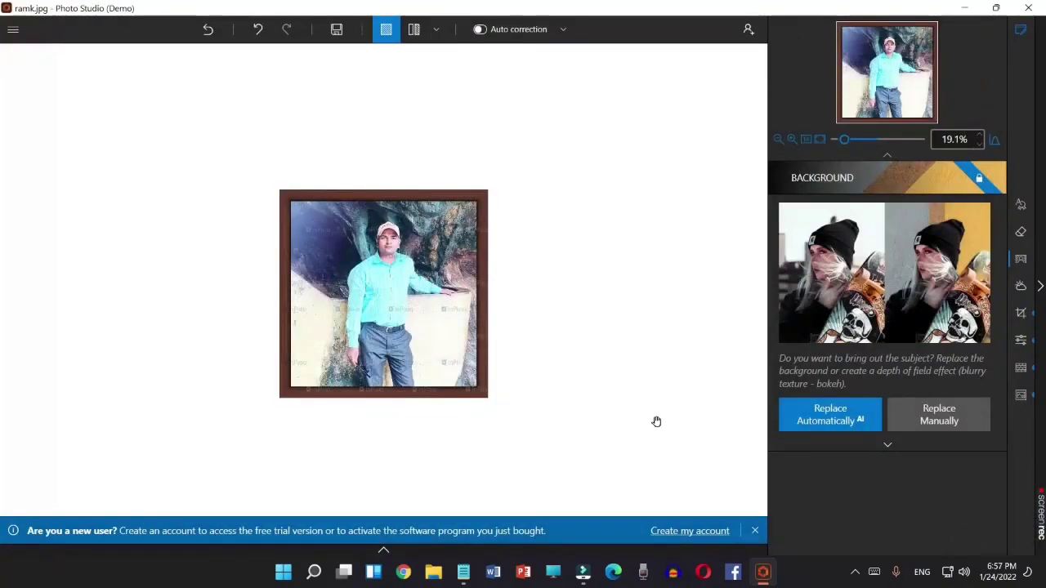
Step: Open the photo for object removal and brush over the rock area above the man with the 383 px erase brush
click(1020, 235)
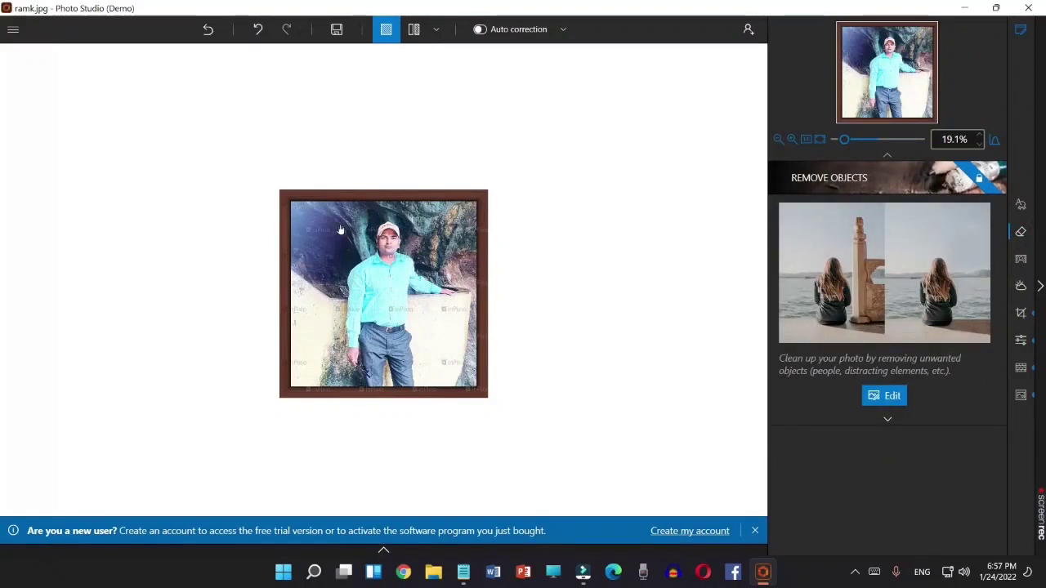
click(881, 396)
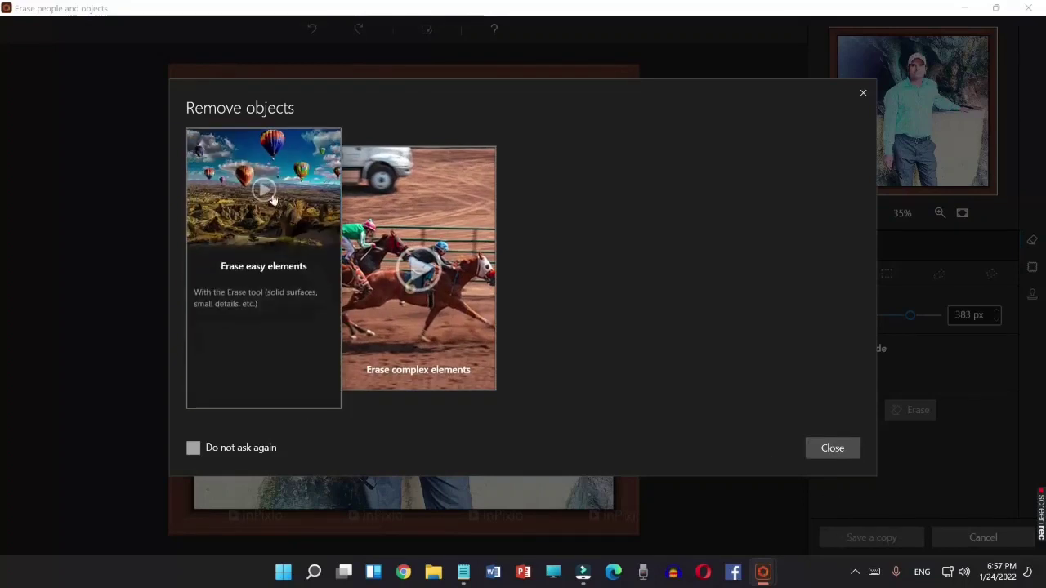
click(864, 94)
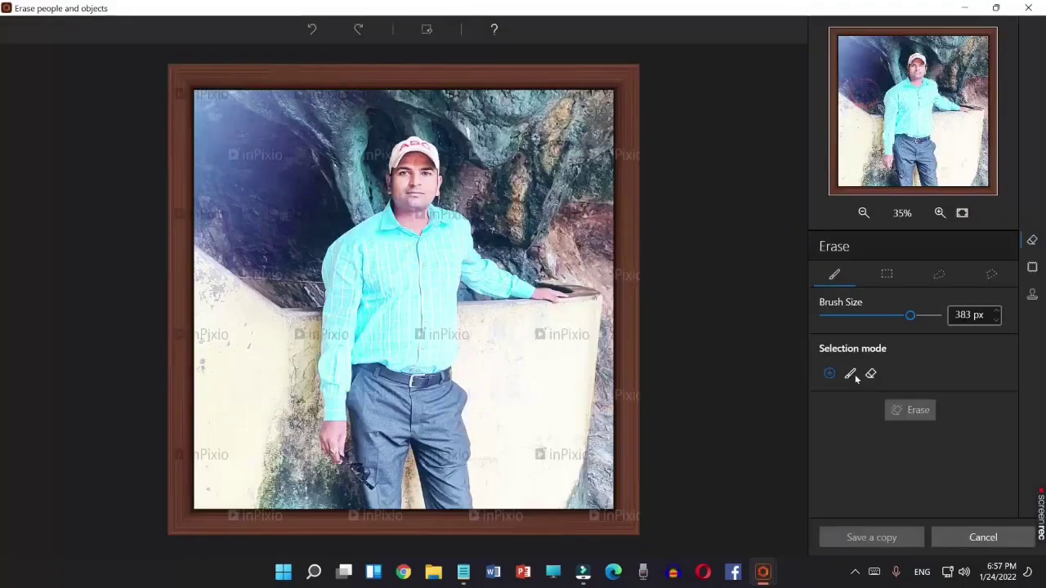
mouse_move(524, 130)
mouse_down()
mouse_move(564, 204)
mouse_move(587, 294)
mouse_move(592, 392)
mouse_move(520, 473)
mouse_move(347, 517)
mouse_move(180, 385)
mouse_move(205, 153)
mouse_move(273, 99)
mouse_up()
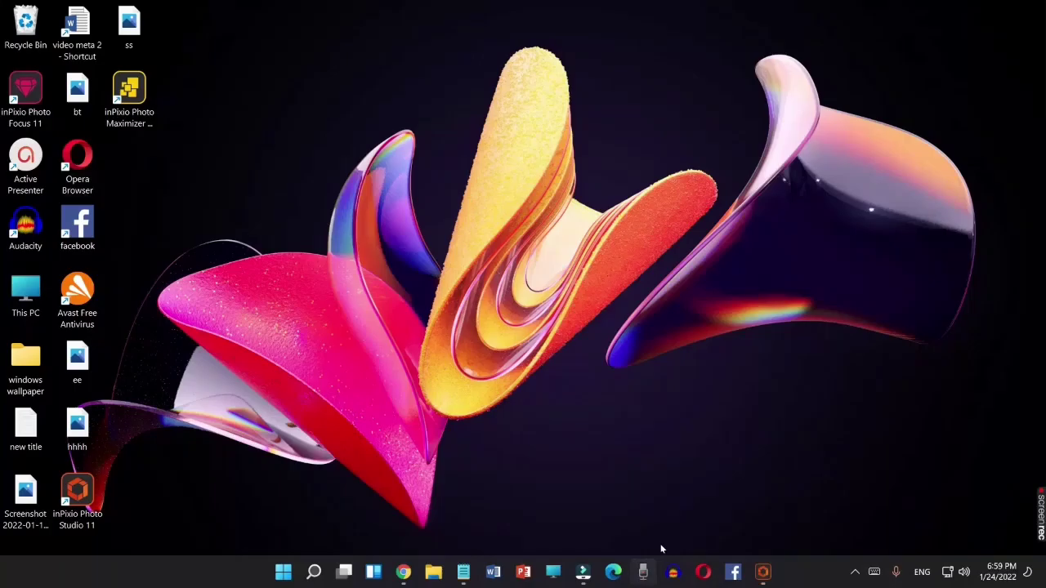
Step: Switch to Chrome and search Google for "inpixio photo editor"
click(403, 572)
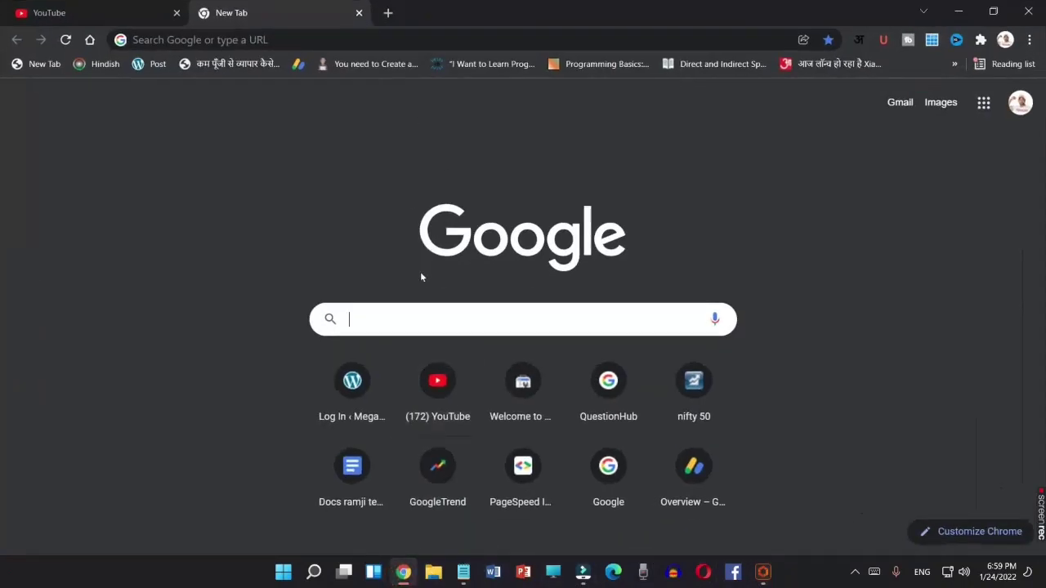
text(inpi)
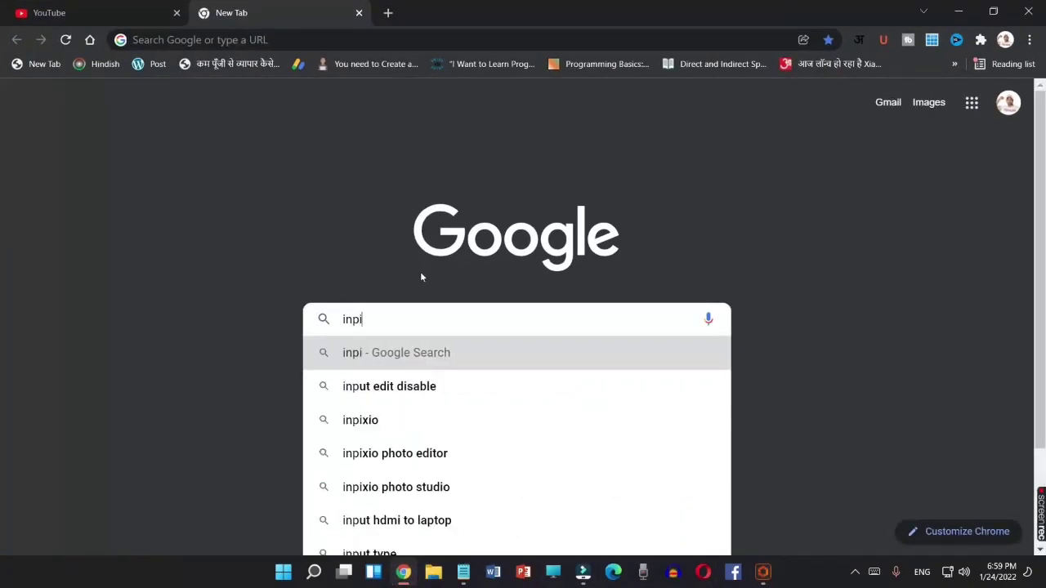
key(Down)
key(Down)
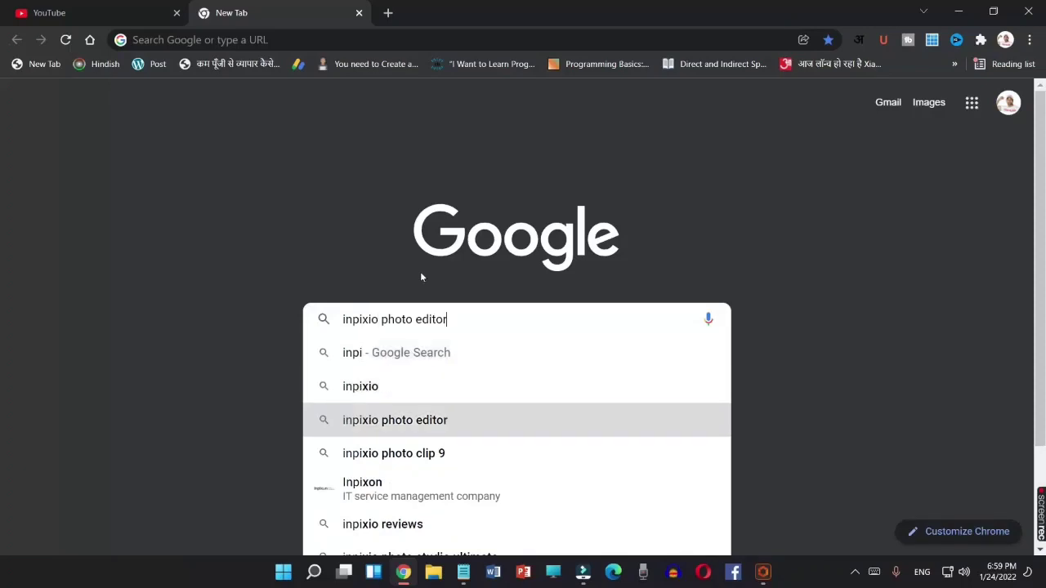
key(Return)
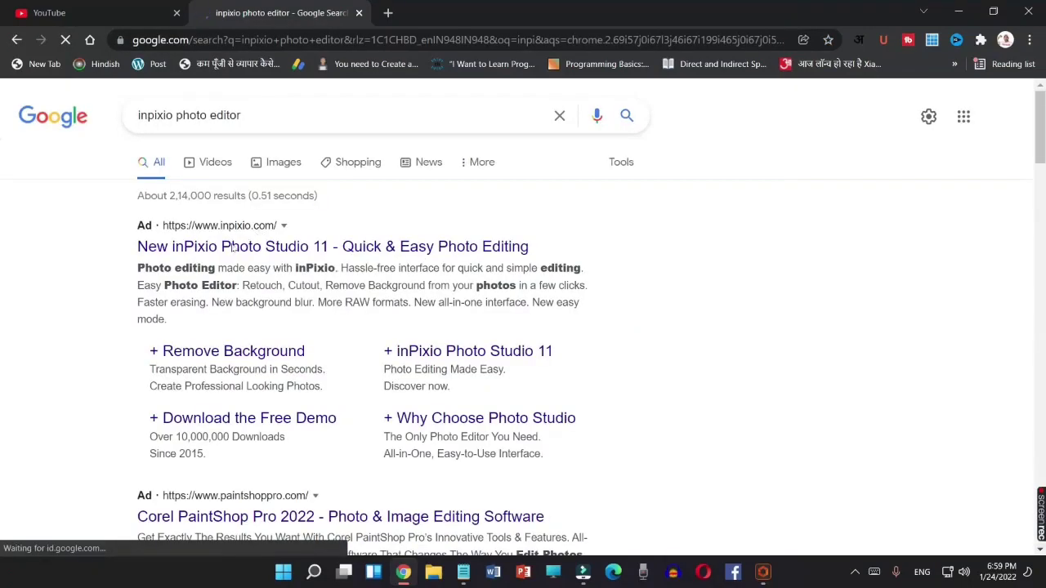
Step: Open inPixio's free photo editor page from the search results and dismiss its cookie notice
scroll(278, 341, down, 6)
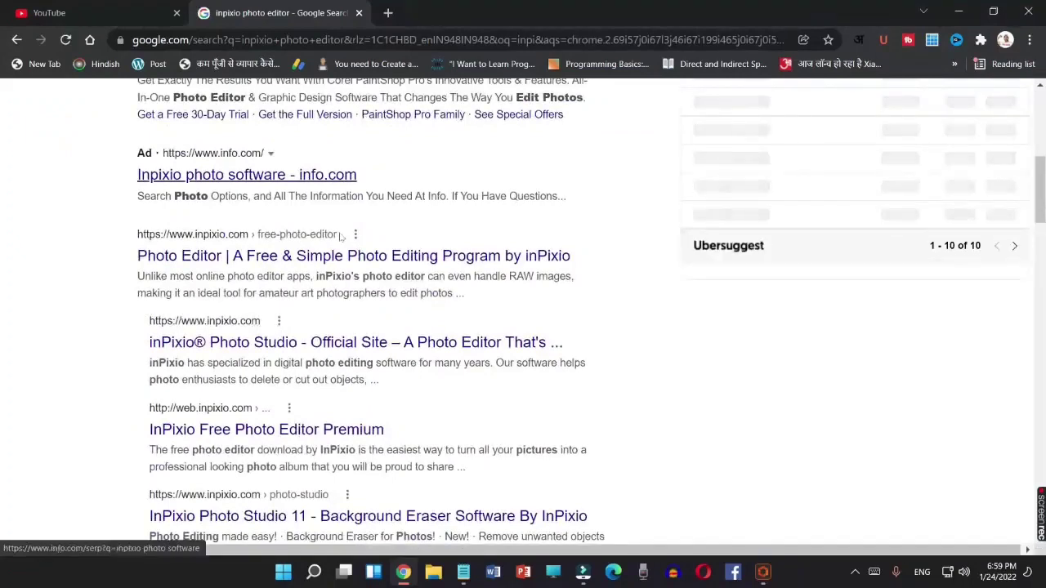
scroll(370, 275, down, 3)
scroll(369, 275, up, 2)
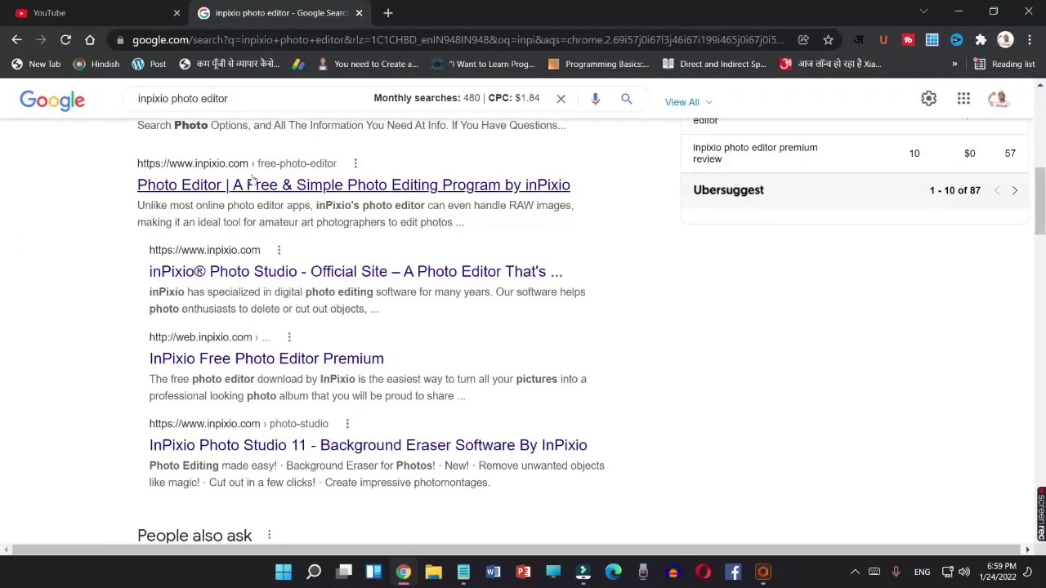
click(206, 186)
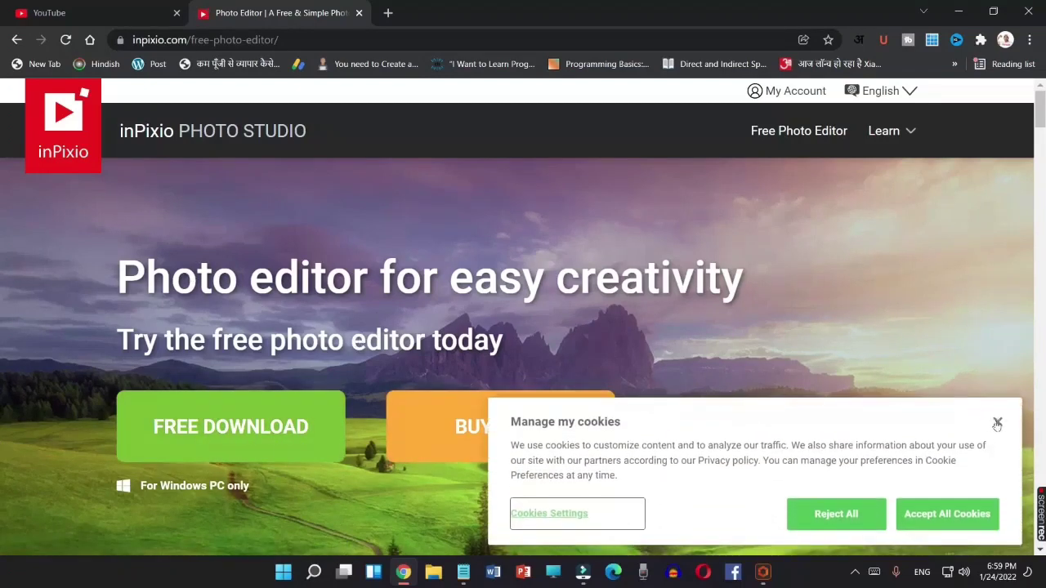
click(997, 424)
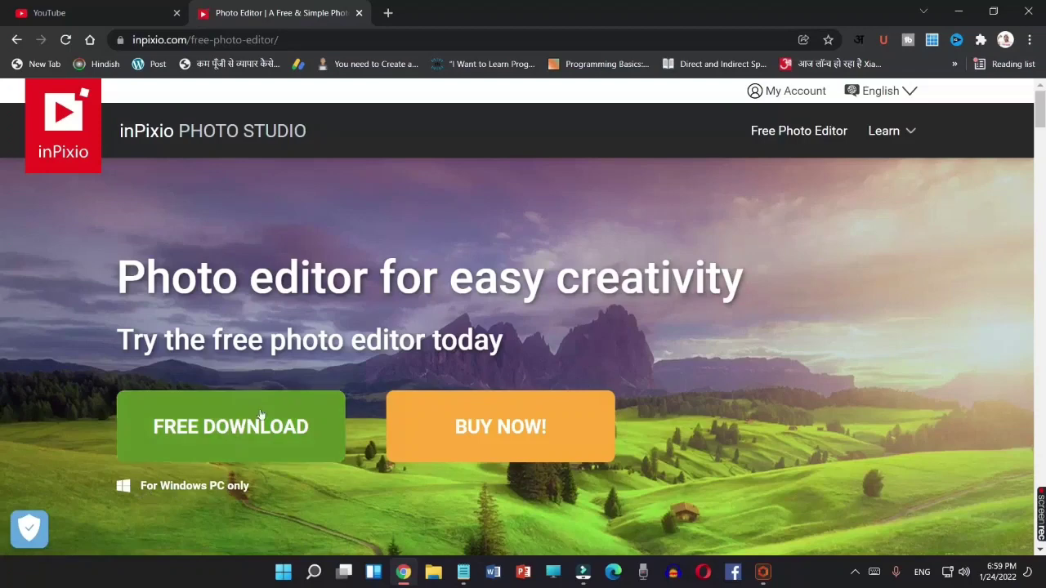
Step: Examine the free photo editor page's description and its download and purchase options
scroll(237, 425, down, 1)
scroll(237, 425, down, 5)
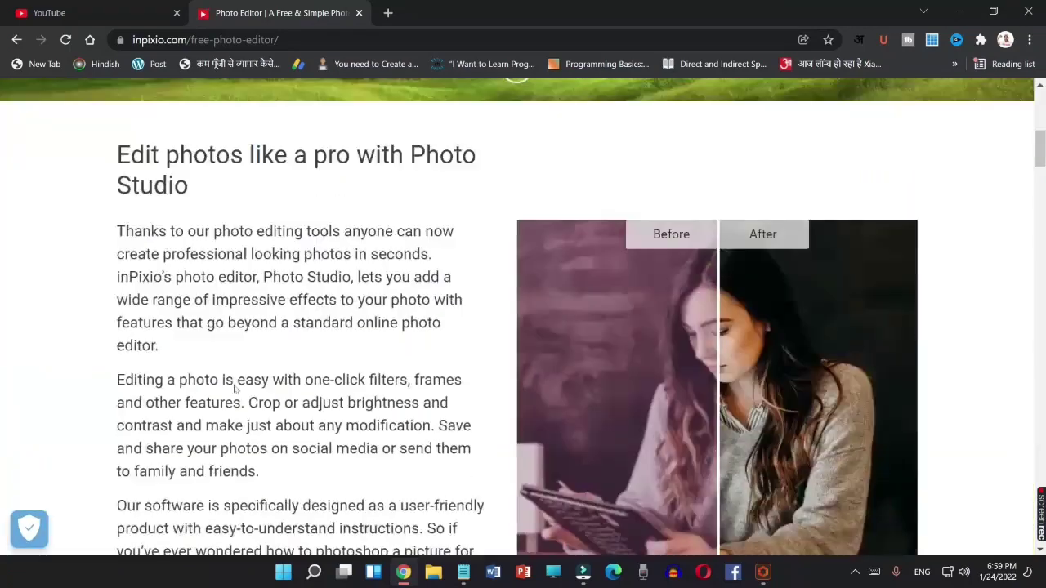
scroll(236, 392, down, 4)
scroll(236, 386, down, 2)
scroll(326, 378, up, 3)
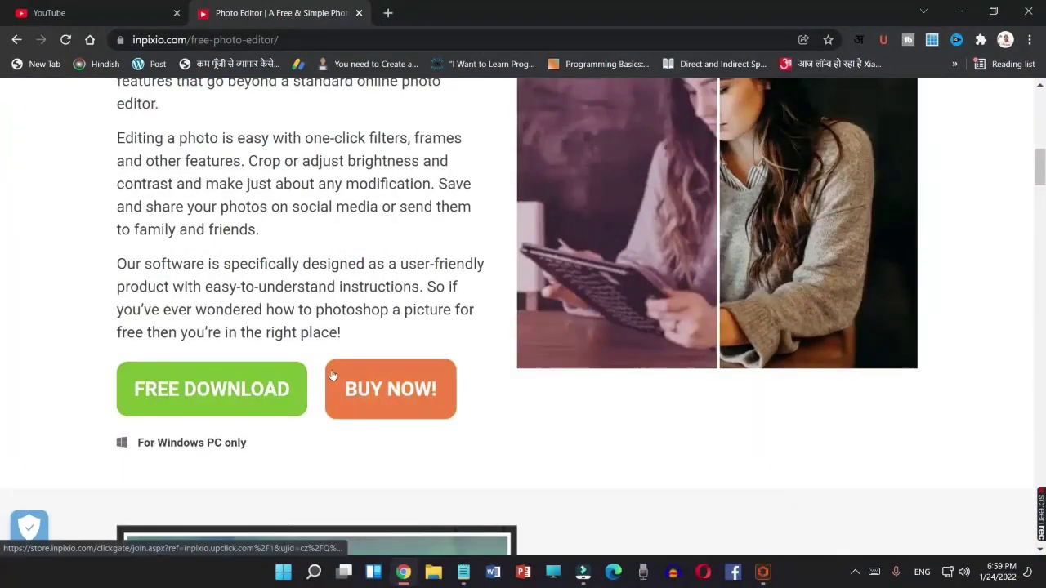
scroll(331, 376, up, 1)
scroll(331, 376, up, 8)
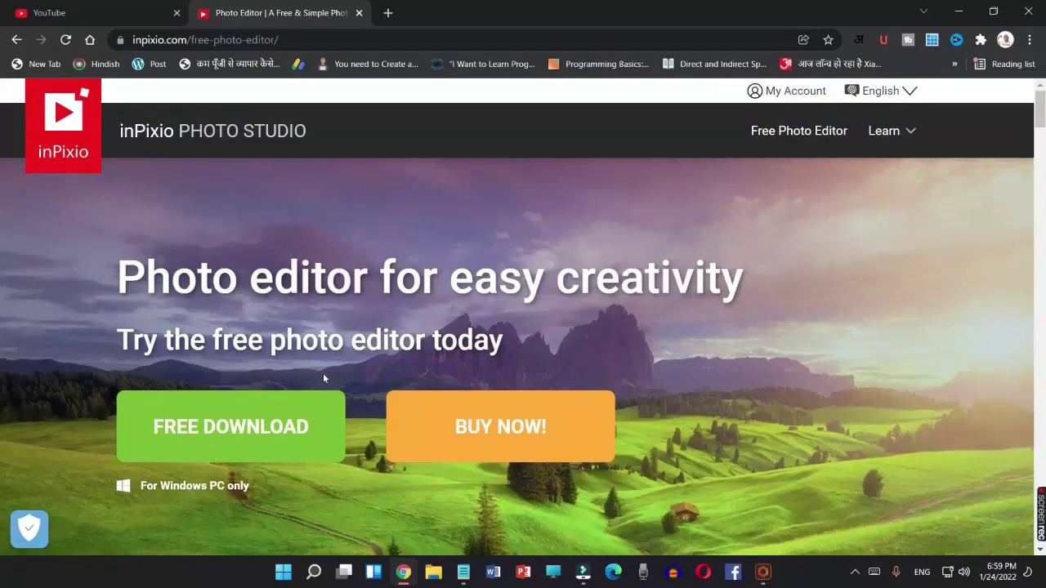